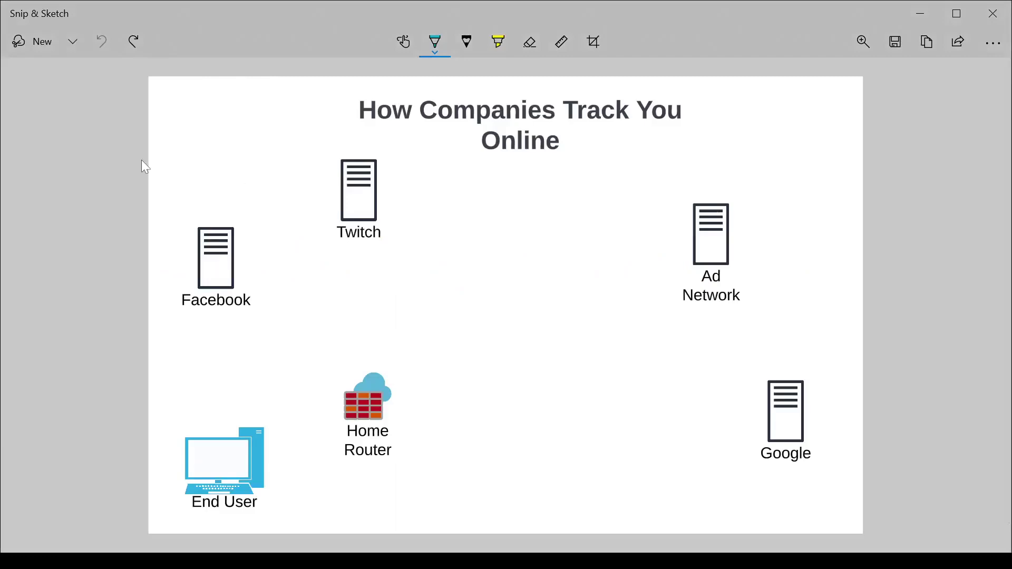
Write '1', underline End User, and draw arrows linking the router, Facebook, Twitch and Ad Network
mouse_move(178, 89)
left_mouse_down()
mouse_move(183, 134)
mouse_move(249, 125)
left_mouse_up()
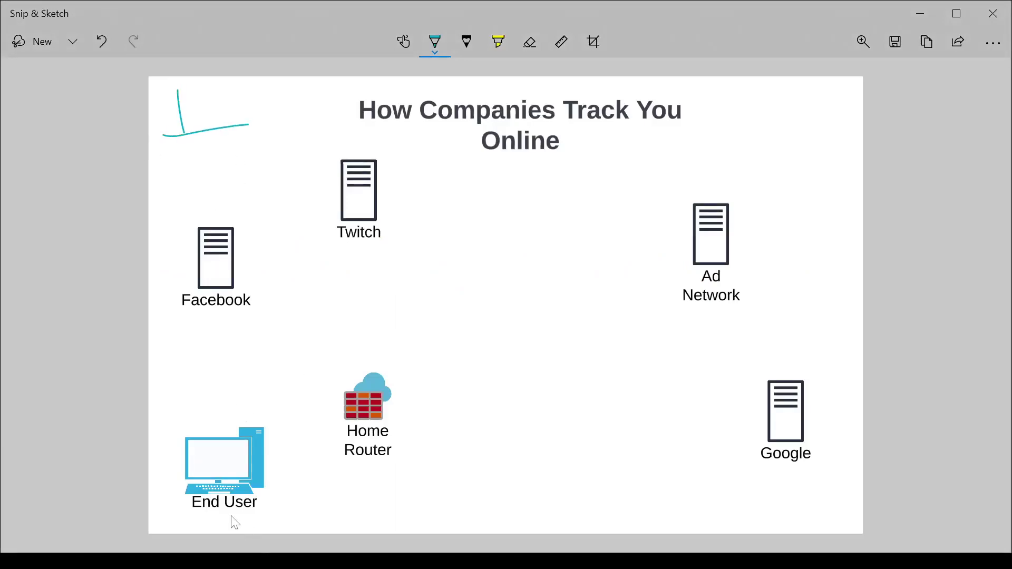
left_click_drag(196, 517, 262, 513)
mouse_move(272, 446)
left_mouse_down()
mouse_move(340, 411)
mouse_move(210, 315)
mouse_move(202, 324)
mouse_move(223, 315)
left_mouse_up()
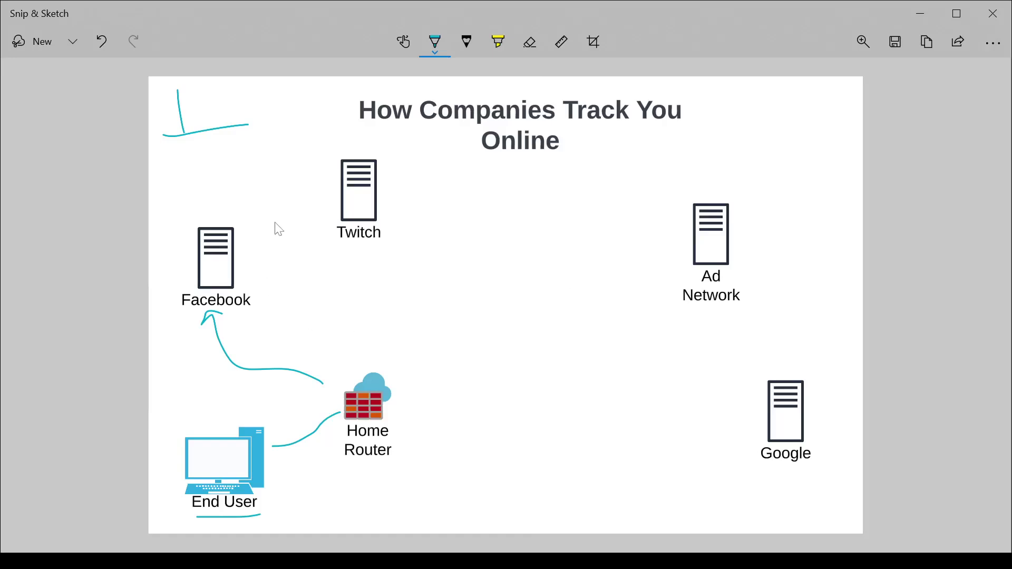
left_click_drag(266, 246, 323, 192)
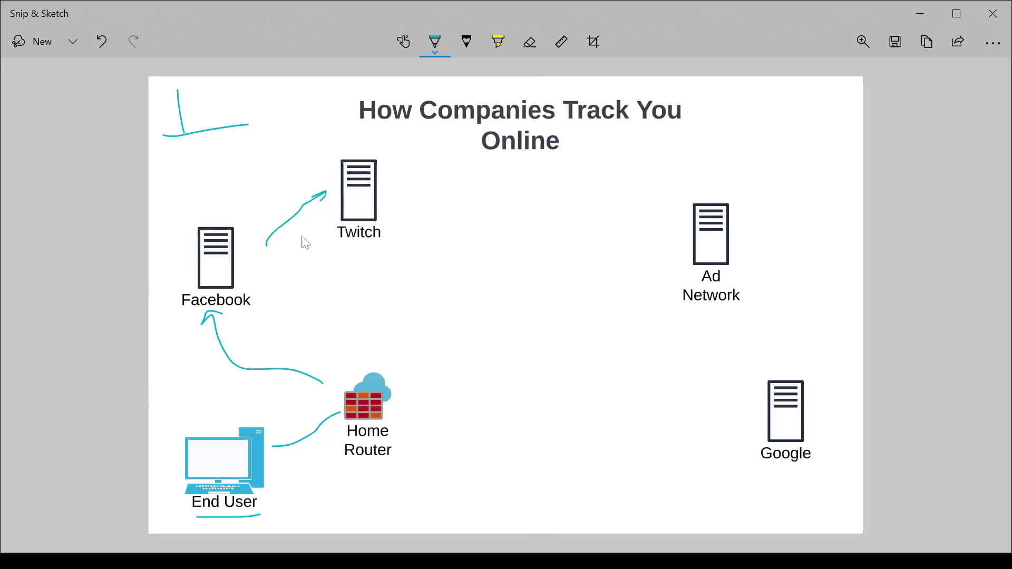
left_click_drag(260, 230, 315, 237)
mouse_move(404, 194)
left_mouse_down()
mouse_move(662, 251)
mouse_move(629, 224)
left_mouse_up()
Add arrowheads, underline Ad Network, arrow it to Google, add dollar signs, and begin a '2'
left_click_drag(403, 204, 414, 182)
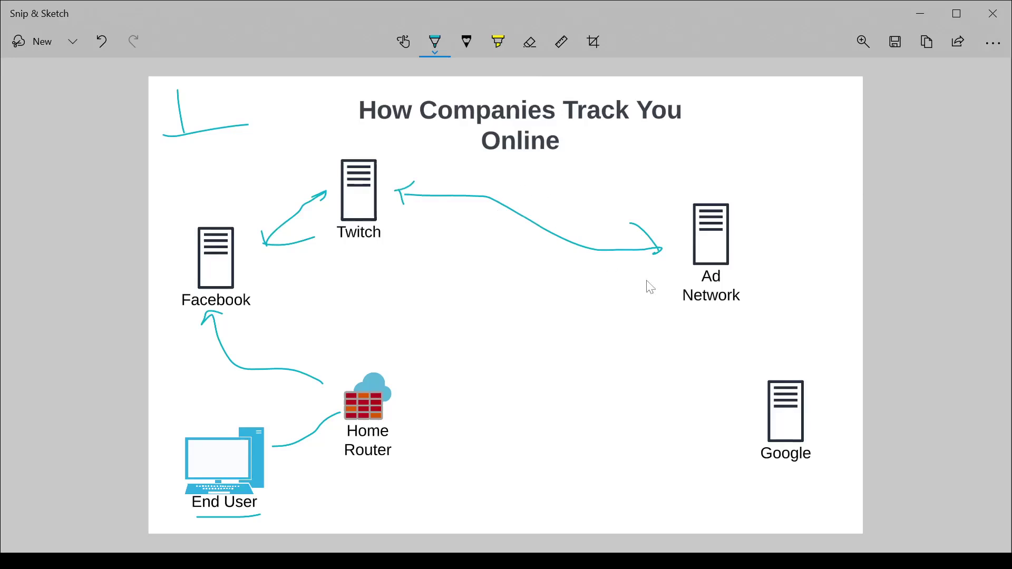
left_click_drag(679, 314, 729, 311)
left_click_drag(739, 242, 781, 363)
mouse_move(747, 261)
left_mouse_down()
mouse_move(755, 246)
mouse_move(794, 250)
mouse_move(794, 279)
left_mouse_up()
left_click_drag(800, 231, 799, 273)
mouse_move(555, 169)
left_mouse_down()
mouse_move(530, 186)
mouse_move(544, 190)
left_mouse_up()
mouse_move(287, 166)
left_mouse_down()
mouse_move(277, 189)
mouse_move(294, 208)
left_mouse_up()
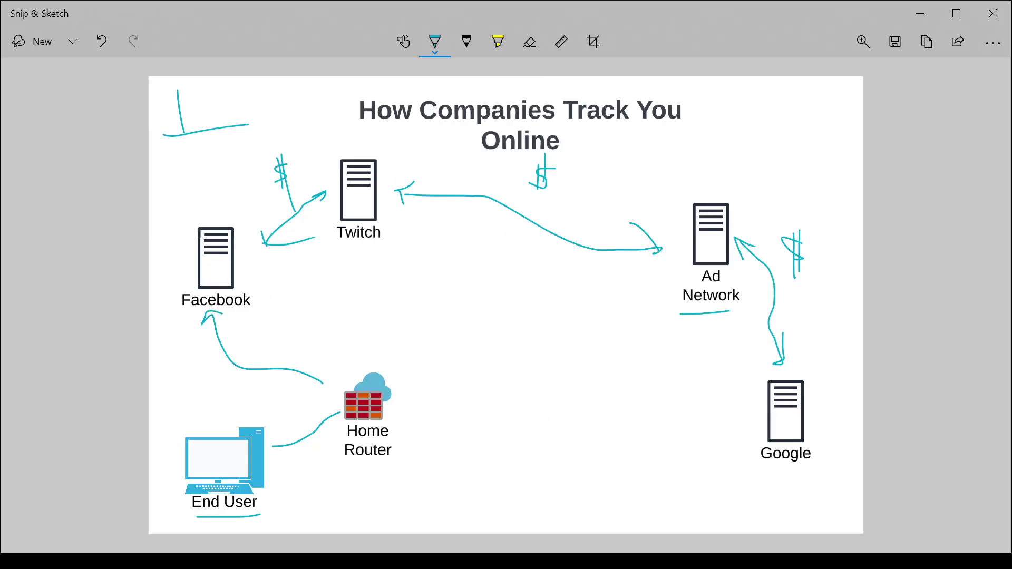
left_click_drag(167, 100, 212, 130)
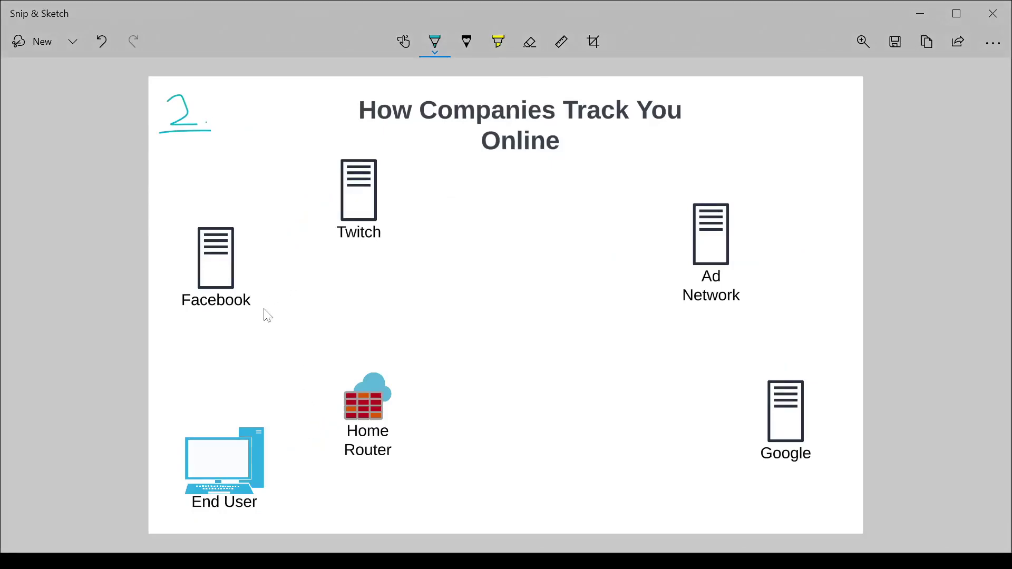
Box End User, arrow it to Facebook and Google, and triple-underline Facebook
left_click_drag(201, 471, 202, 468)
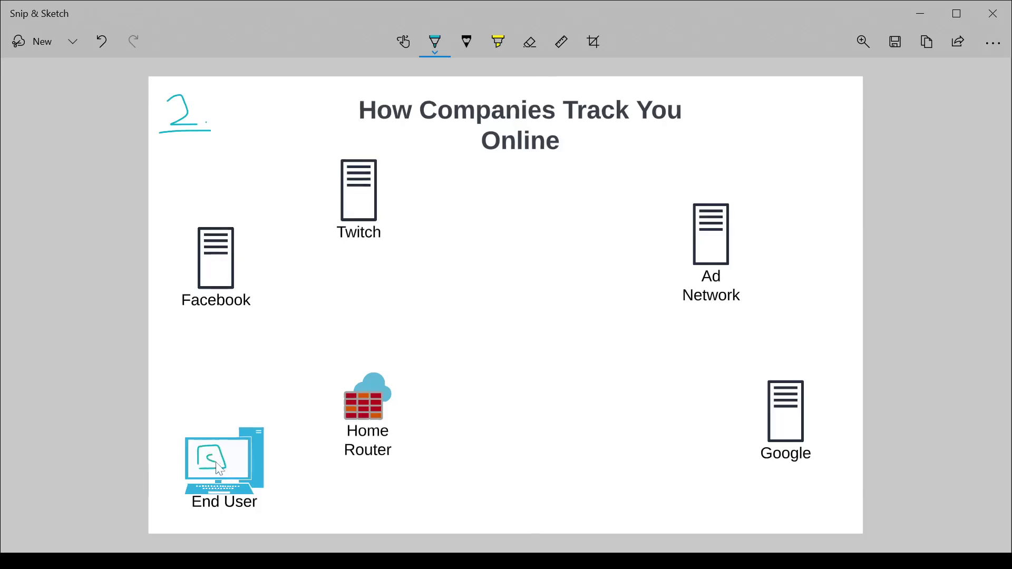
mouse_move(284, 440)
left_mouse_down()
mouse_move(254, 275)
mouse_move(262, 279)
mouse_move(226, 456)
left_mouse_up()
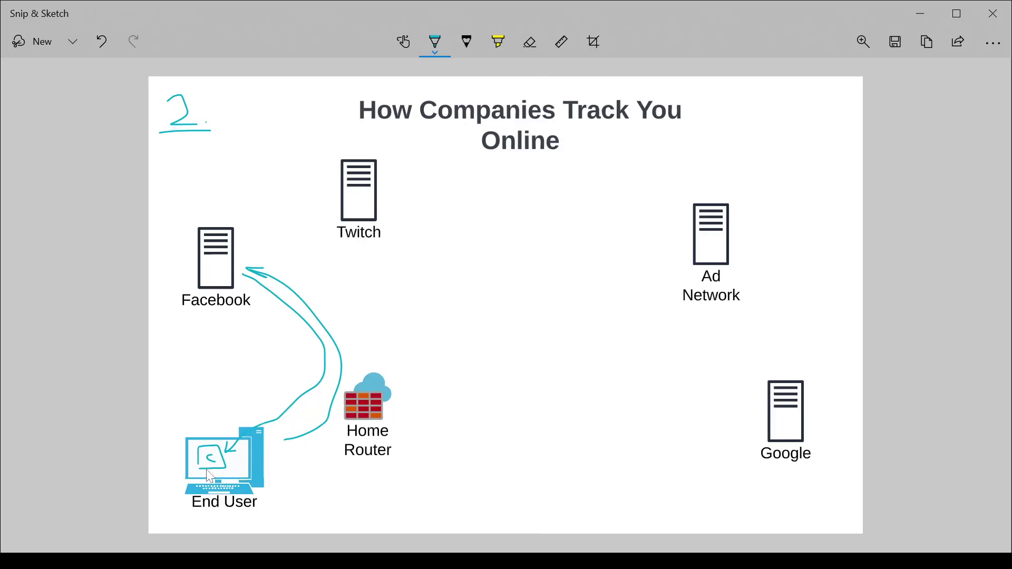
left_click_drag(180, 312, 251, 308)
left_click_drag(180, 320, 265, 312)
left_click_drag(180, 330, 254, 333)
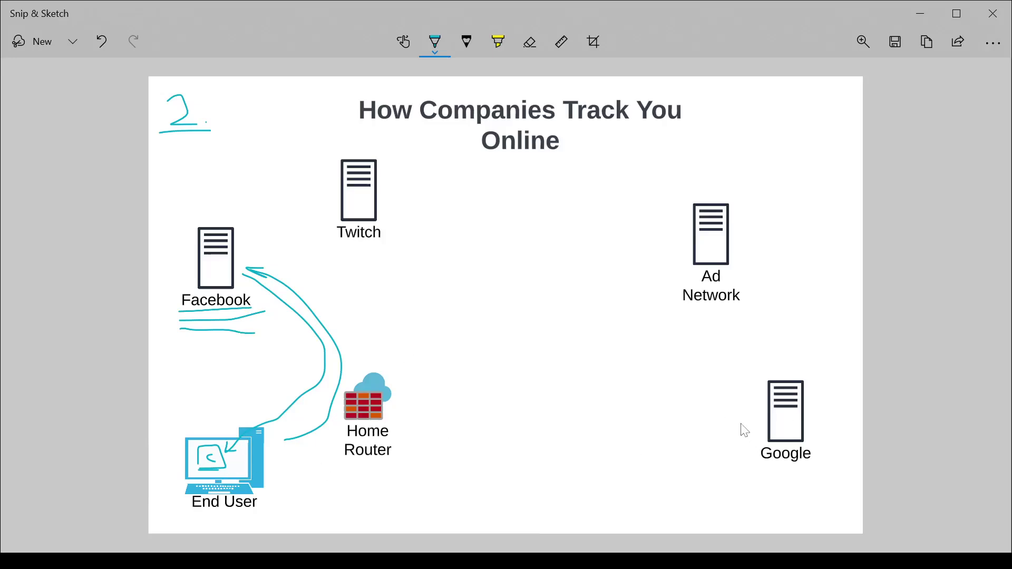
mouse_move(283, 457)
left_mouse_down()
mouse_move(739, 409)
mouse_move(714, 389)
mouse_move(606, 380)
mouse_move(421, 465)
mouse_move(269, 447)
mouse_move(283, 457)
left_mouse_up()
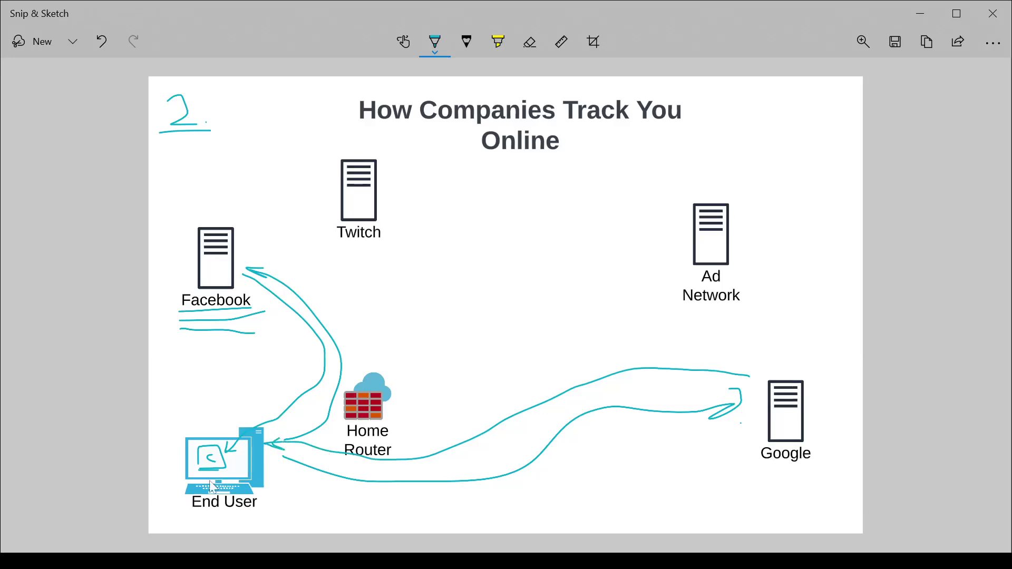
Circle the End User computer, box the Google server, and curve an arrow from Google to Twitch
mouse_move(210, 429)
left_mouse_down()
mouse_move(176, 468)
mouse_move(184, 428)
left_mouse_up()
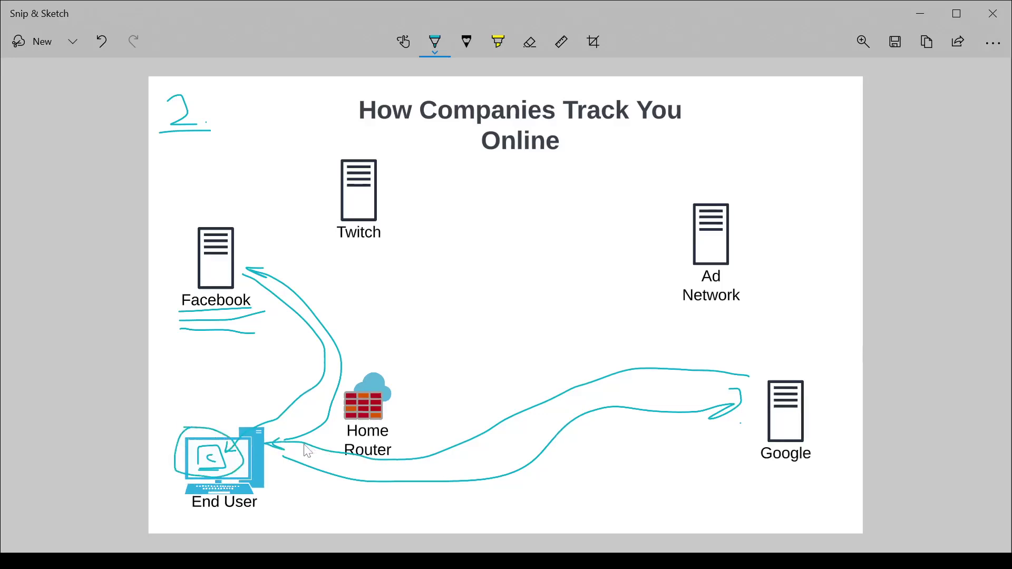
left_click_drag(776, 416, 788, 431)
mouse_move(742, 346)
left_mouse_down()
mouse_move(740, 424)
mouse_move(862, 473)
mouse_move(702, 335)
left_mouse_up()
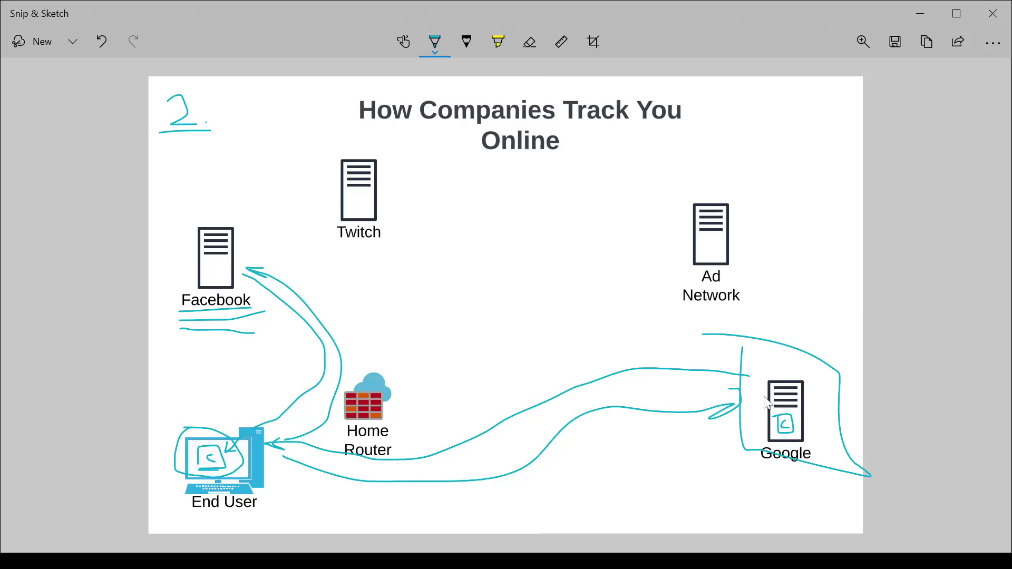
mouse_move(814, 345)
left_mouse_down()
mouse_move(310, 230)
mouse_move(293, 239)
left_mouse_up()
left_click_drag(806, 319, 814, 344)
Write '3. IP', then sketch the router arrow, 1xyx address, a figure and an ISP note
left_click_drag(165, 89, 184, 115)
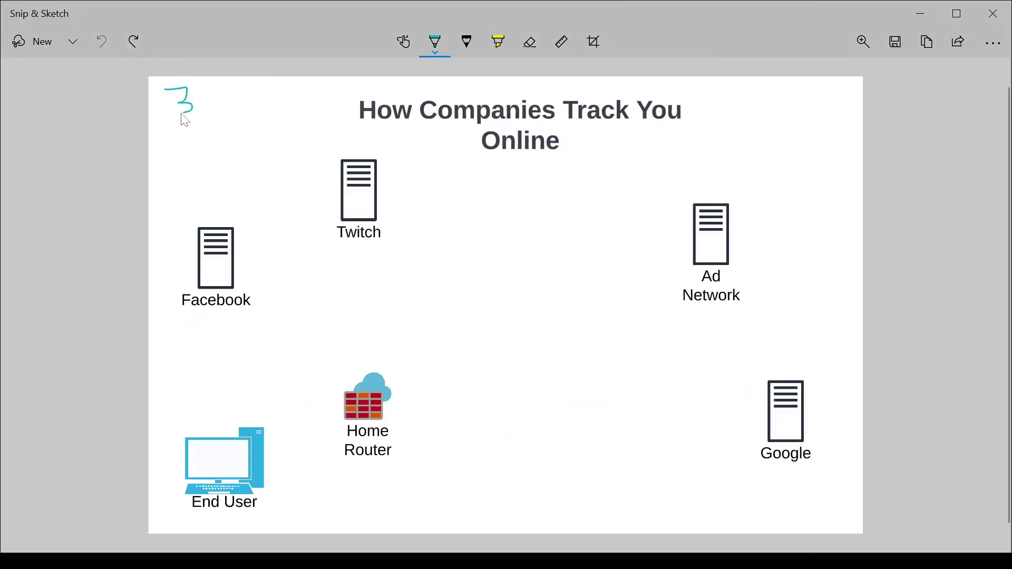
mouse_move(237, 87)
left_mouse_down()
mouse_move(238, 109)
mouse_move(244, 103)
left_mouse_up()
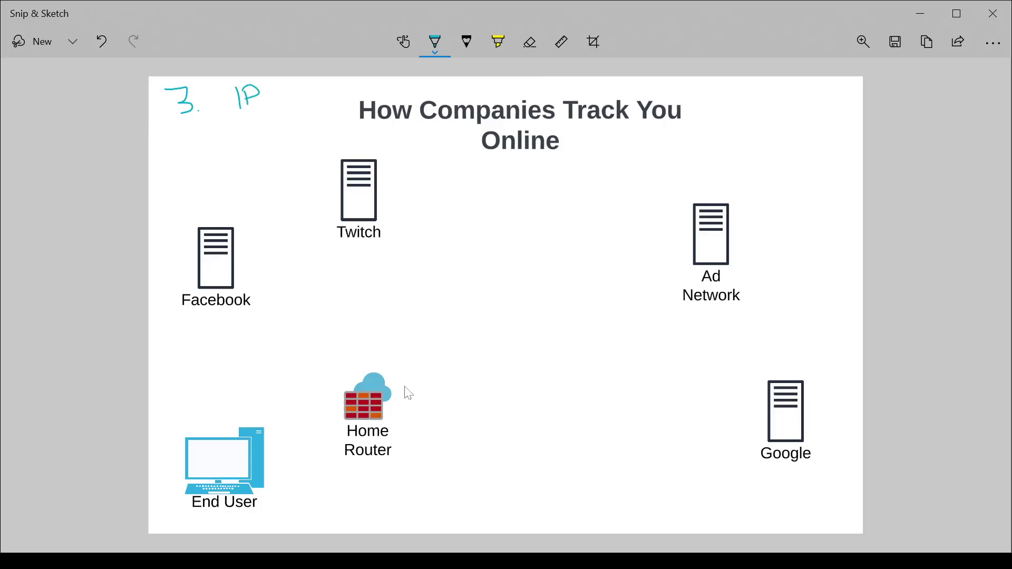
left_click_drag(412, 385, 436, 448)
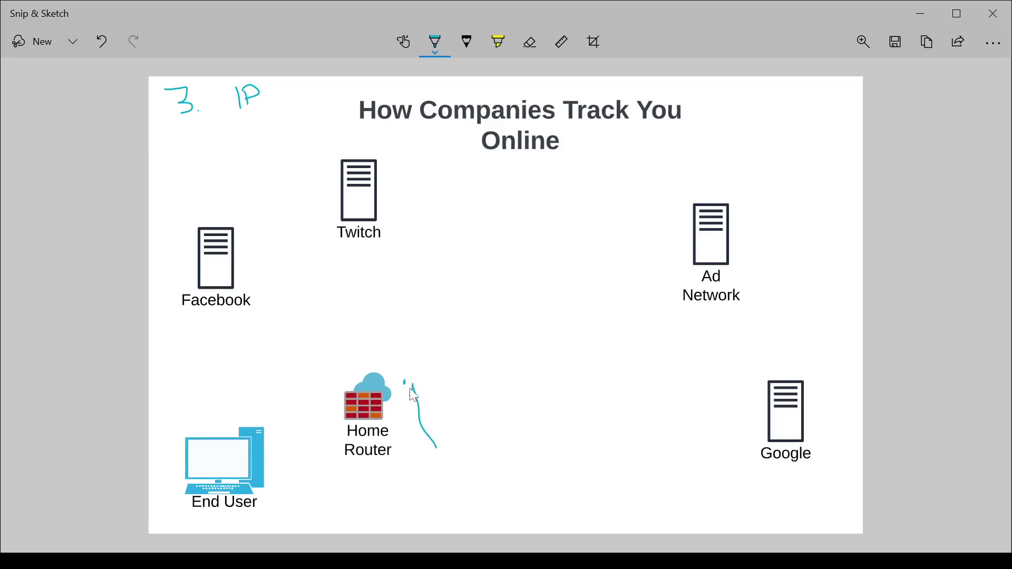
left_click_drag(412, 383, 431, 394)
mouse_move(386, 361)
left_mouse_down()
mouse_move(123, 352)
mouse_move(400, 417)
mouse_move(405, 547)
left_mouse_up()
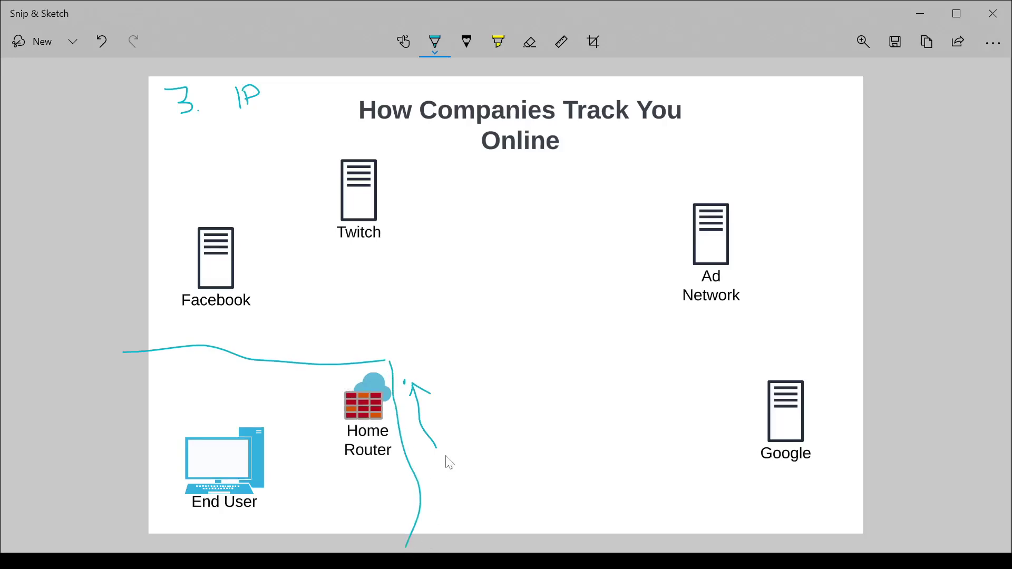
mouse_move(450, 452)
left_mouse_down()
mouse_move(462, 472)
mouse_move(475, 467)
left_mouse_up()
mouse_move(461, 471)
left_mouse_down()
mouse_move(480, 451)
mouse_move(489, 467)
mouse_move(508, 468)
mouse_move(519, 454)
left_mouse_up()
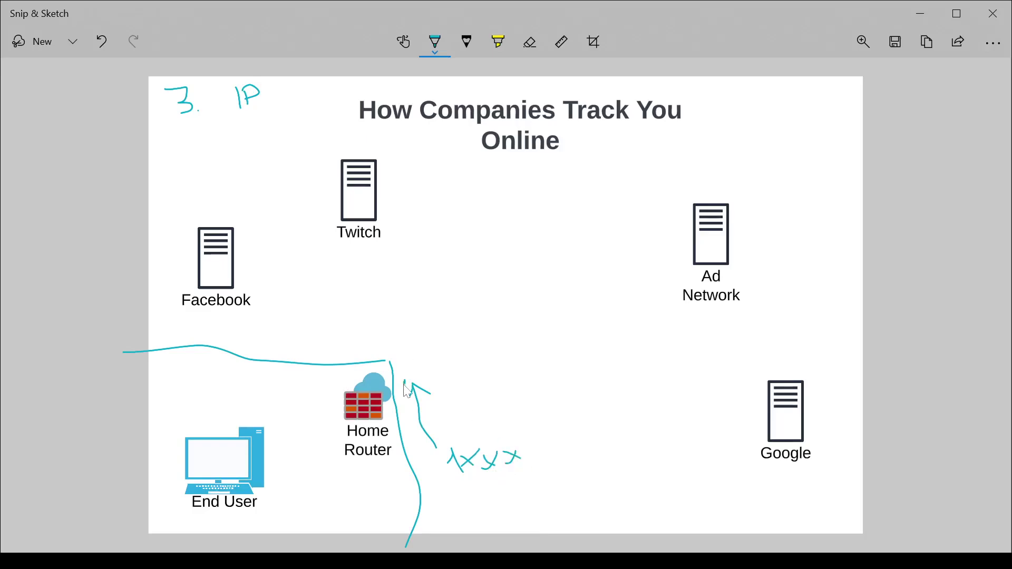
left_click_drag(404, 385, 410, 377)
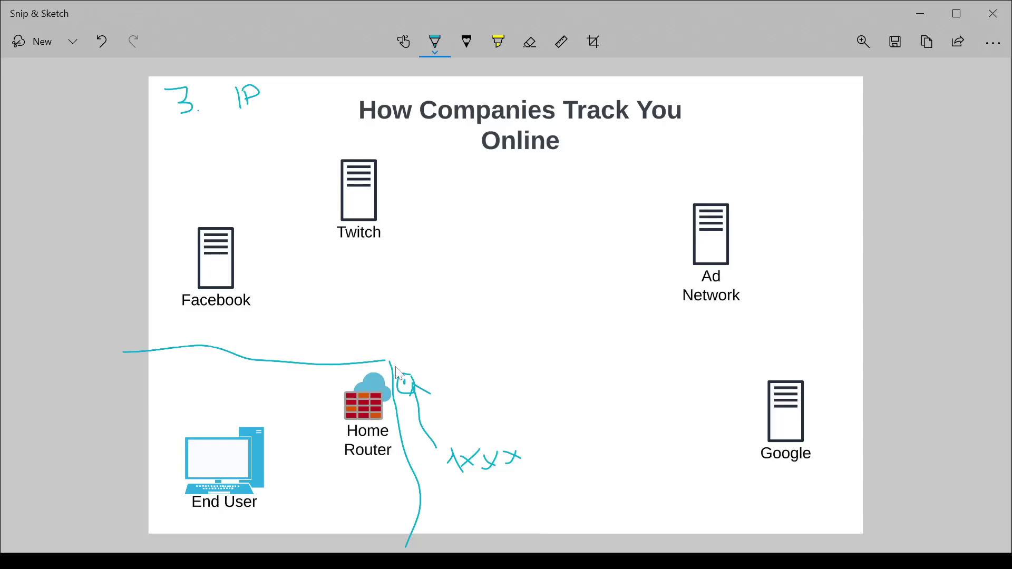
left_click_drag(412, 385, 369, 449)
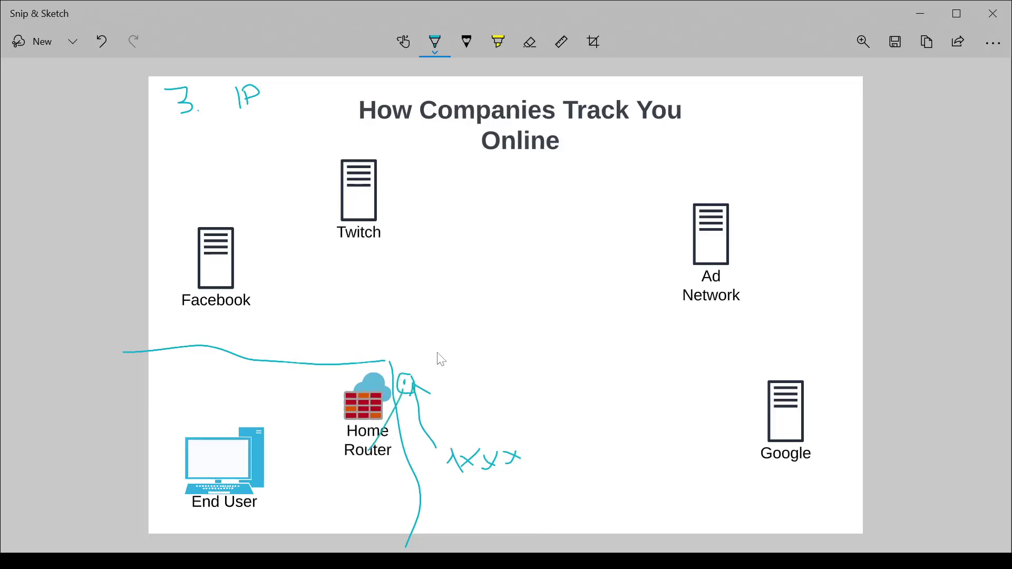
mouse_move(437, 344)
left_mouse_down()
mouse_move(437, 363)
mouse_move(472, 343)
mouse_move(450, 389)
mouse_move(462, 390)
mouse_move(459, 377)
mouse_move(478, 388)
mouse_move(463, 388)
mouse_move(472, 412)
mouse_move(473, 397)
left_mouse_up()
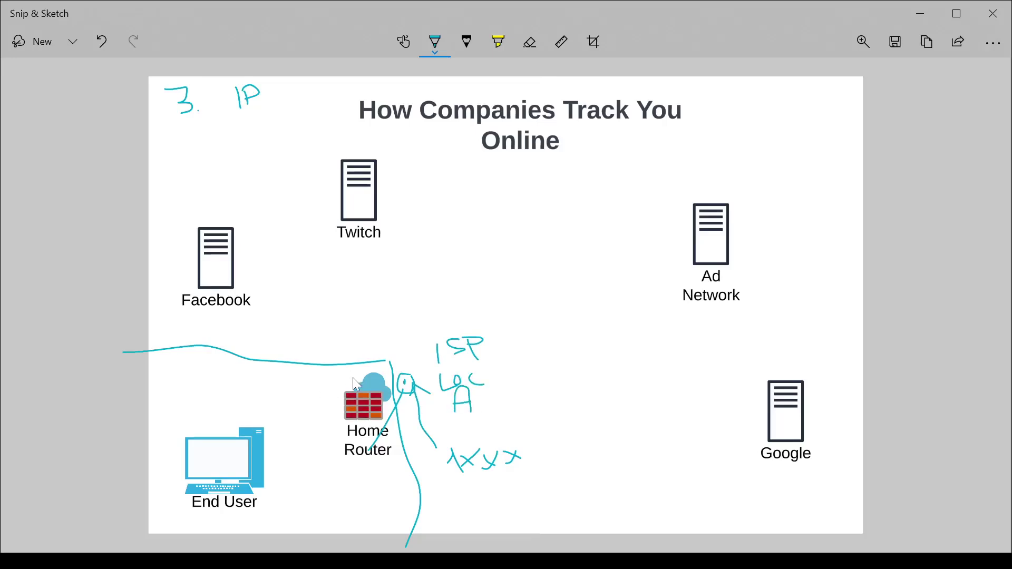
Draw IP arrows to Facebook, Ad Network and Google, circle the notes, undo, and write '4'
mouse_move(356, 374)
left_mouse_down()
mouse_move(239, 318)
mouse_move(274, 305)
mouse_move(271, 282)
mouse_move(289, 310)
left_mouse_up()
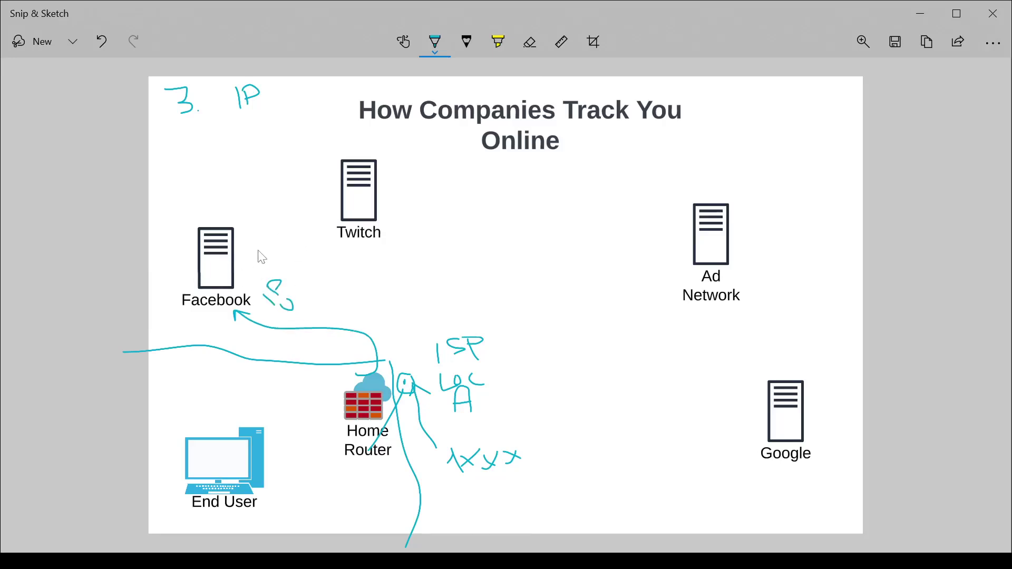
left_click_drag(250, 256, 647, 223)
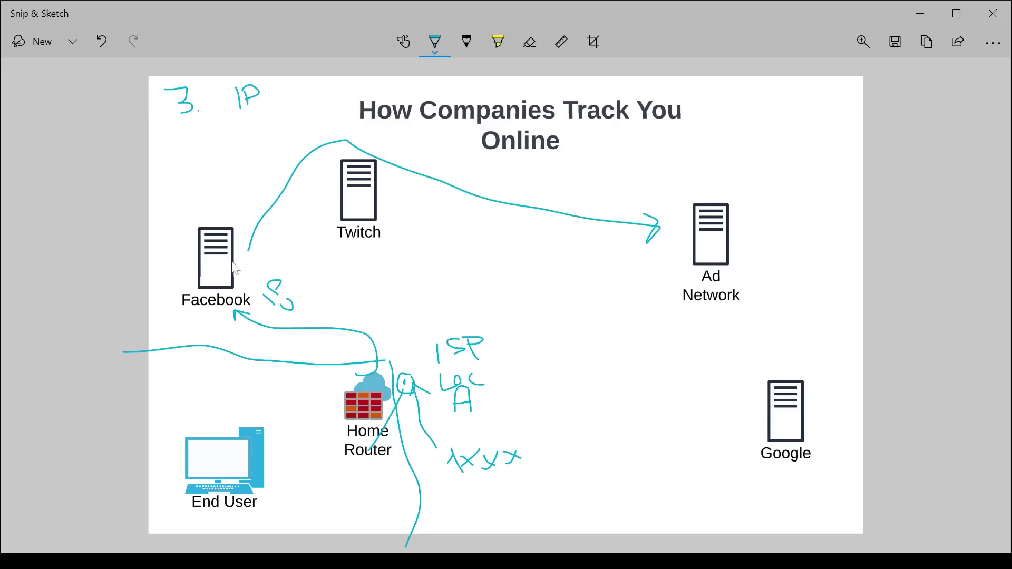
left_click_drag(276, 308, 314, 277)
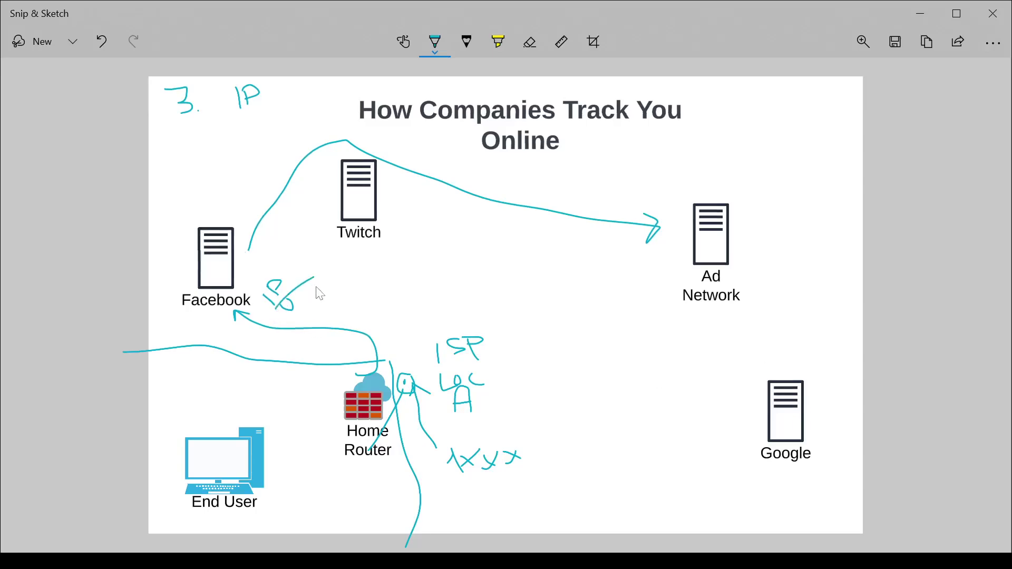
mouse_move(409, 353)
left_mouse_down()
mouse_move(407, 343)
mouse_move(704, 434)
mouse_move(762, 420)
left_mouse_up()
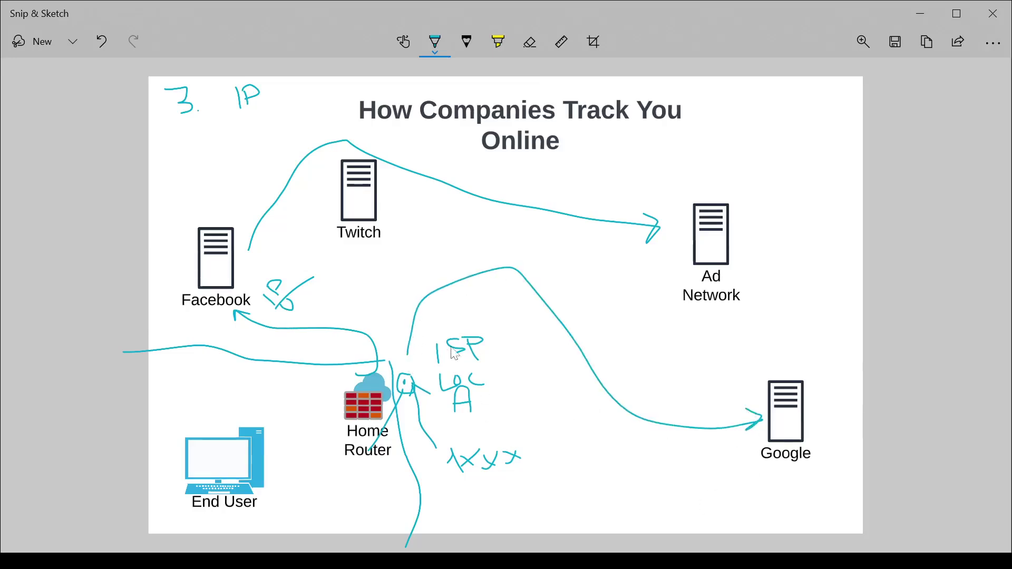
left_click_drag(478, 314, 454, 315)
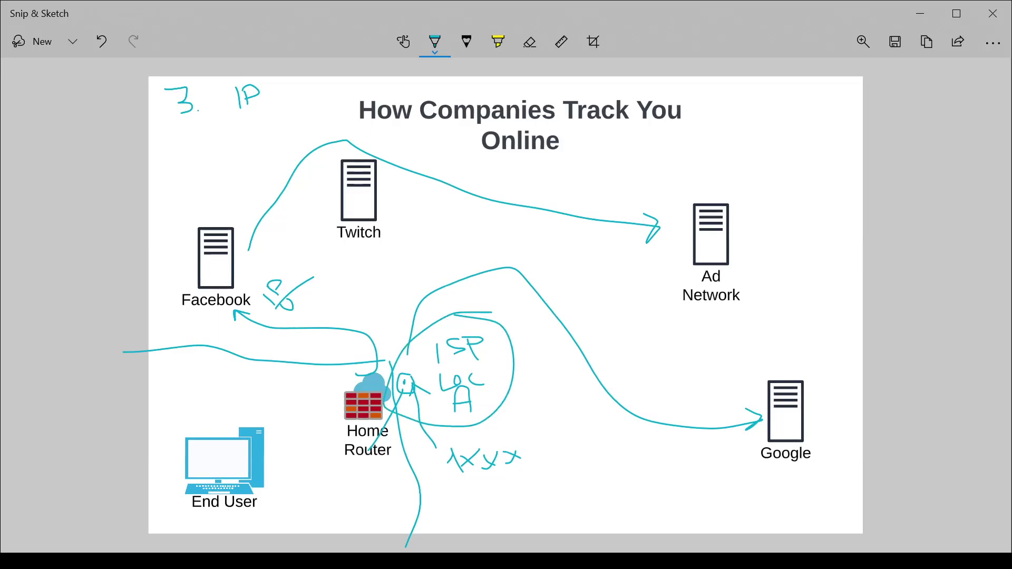
key("ctrl+z")
key("ctrl+z")
key("ctrl+z")
key("ctrl+z")
left_click_drag(179, 97, 190, 125)
Label method '4. LS' and draw a smiling stick figure with a phone on a ground line
left_click(203, 123)
left_click_drag(235, 96, 268, 118)
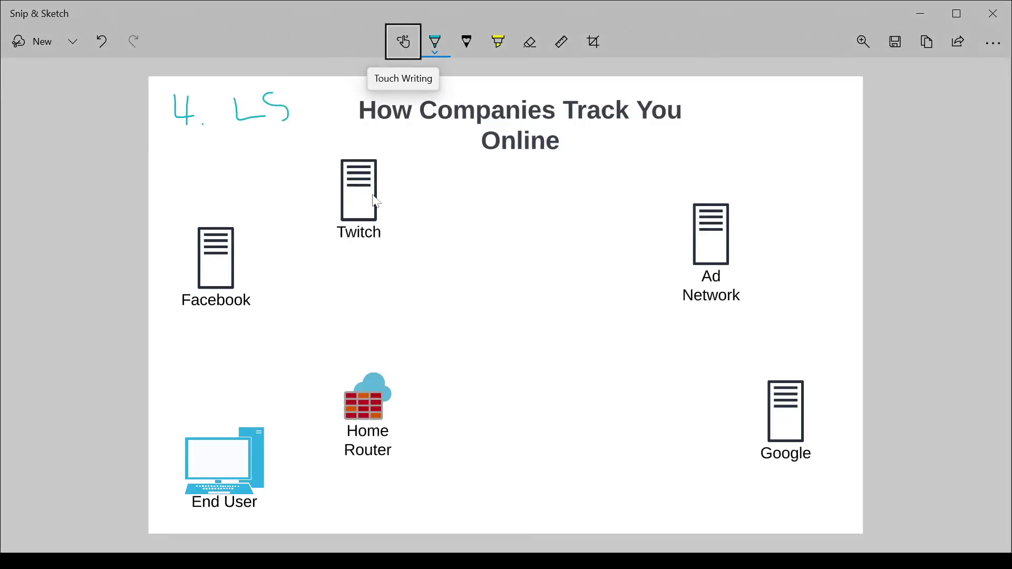
mouse_move(576, 315)
left_mouse_down()
mouse_move(540, 355)
mouse_move(579, 318)
left_mouse_up()
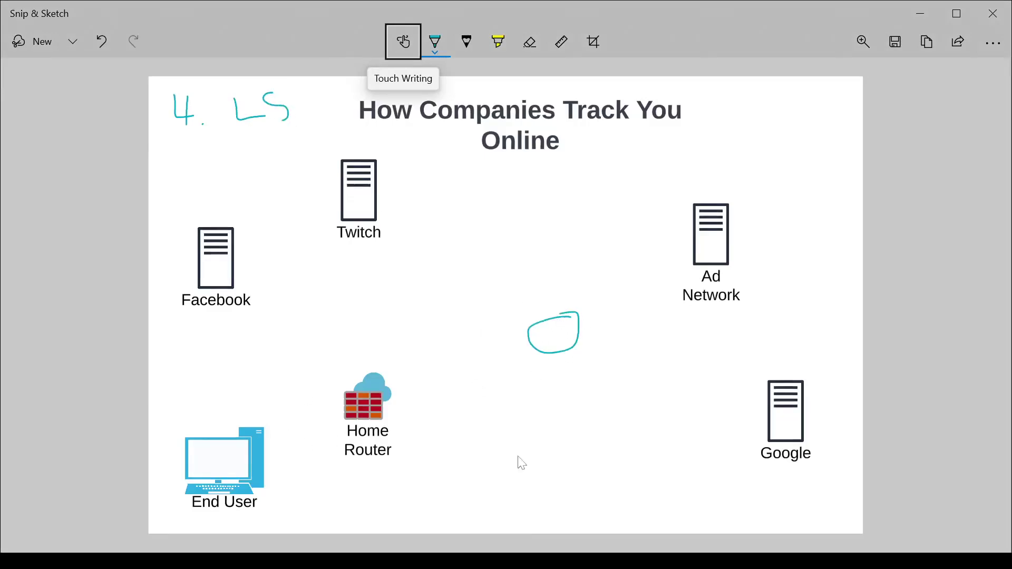
mouse_move(558, 353)
left_mouse_down()
mouse_move(528, 377)
mouse_move(583, 375)
mouse_move(552, 438)
mouse_move(502, 467)
left_mouse_up()
left_click_drag(543, 427, 611, 500)
left_click(544, 329)
left_click(553, 330)
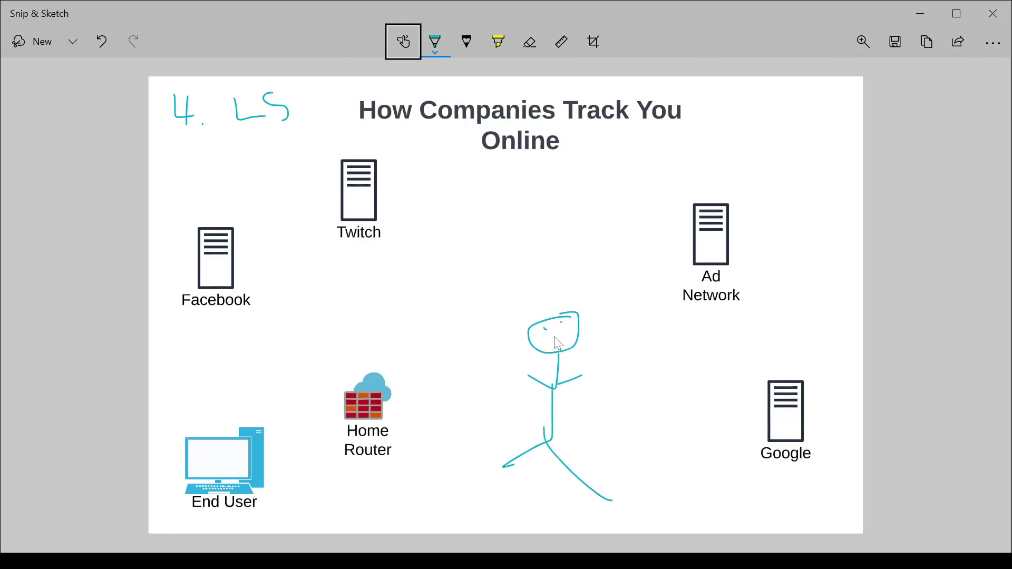
mouse_move(543, 334)
left_mouse_down()
mouse_move(596, 347)
mouse_move(613, 362)
mouse_move(609, 380)
left_mouse_up()
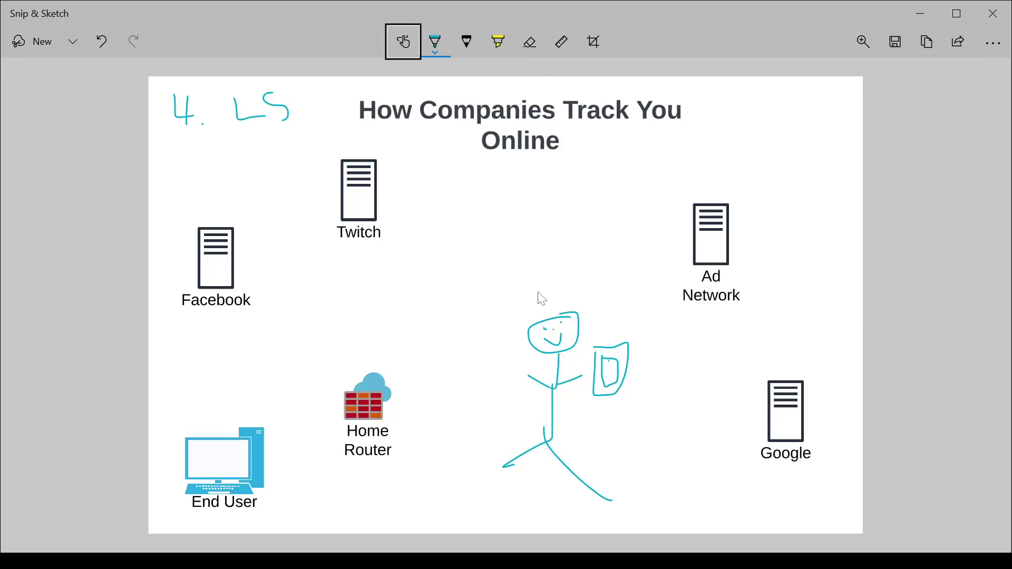
left_click_drag(452, 494, 609, 515)
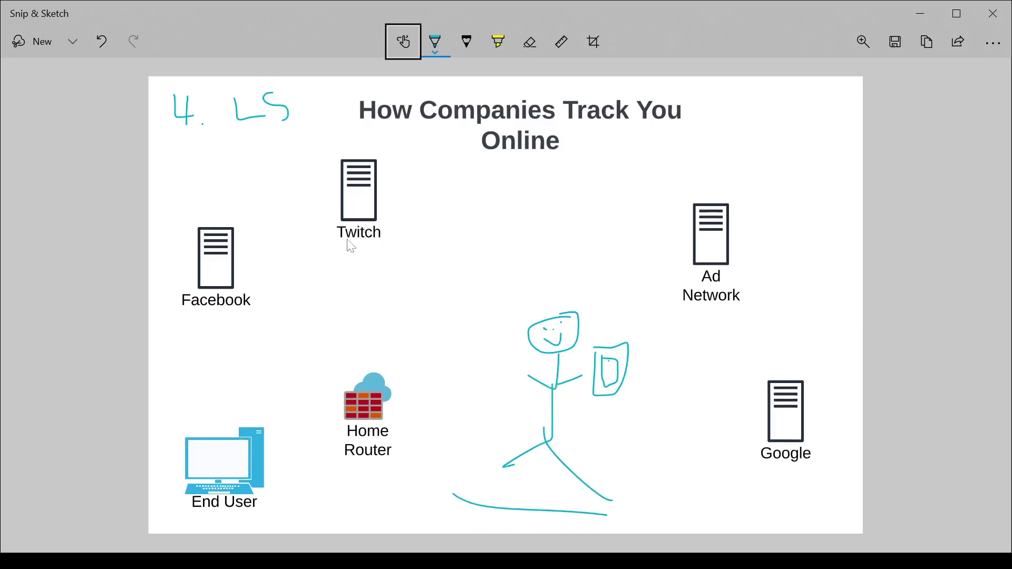
Underline Twitch, draw the GPS arrow from the phone to Twitch, and arrow Twitch to Ad Network
left_click_drag(341, 241, 393, 239)
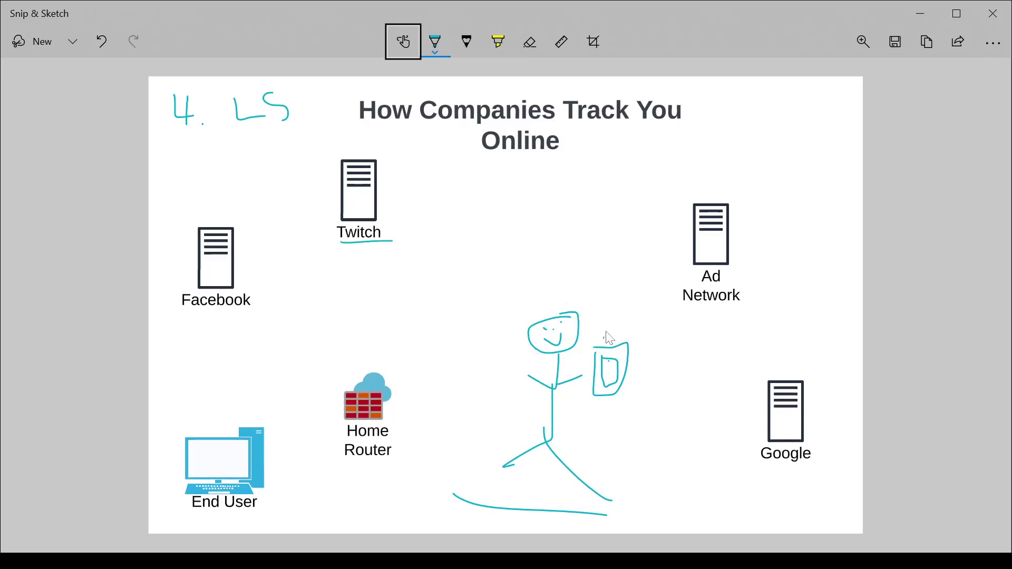
mouse_move(610, 324)
left_mouse_down()
mouse_move(535, 274)
mouse_move(387, 259)
left_mouse_up()
mouse_move(484, 254)
left_mouse_down()
mouse_move(481, 262)
mouse_move(495, 251)
left_mouse_up()
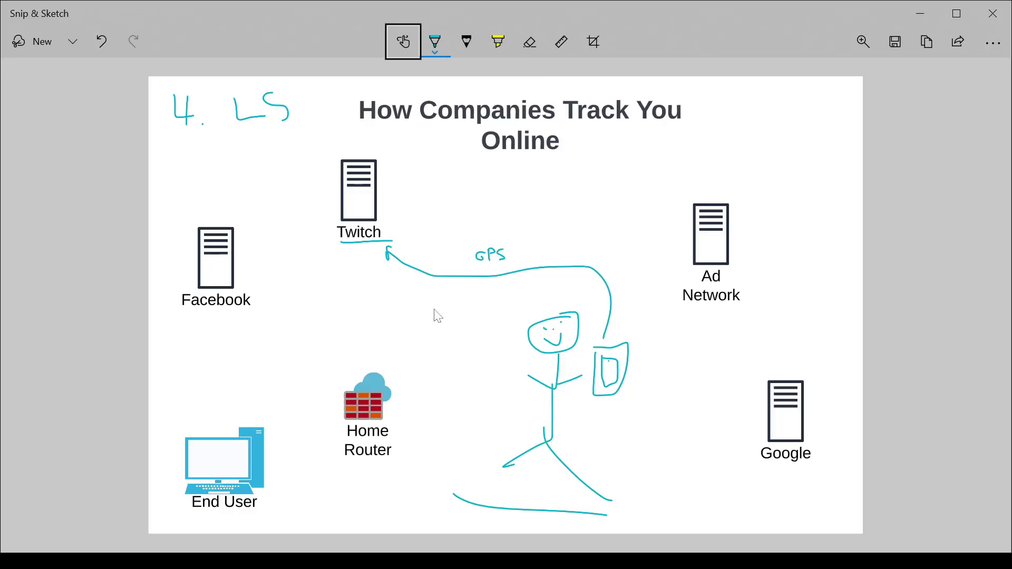
left_click_drag(588, 403, 615, 403)
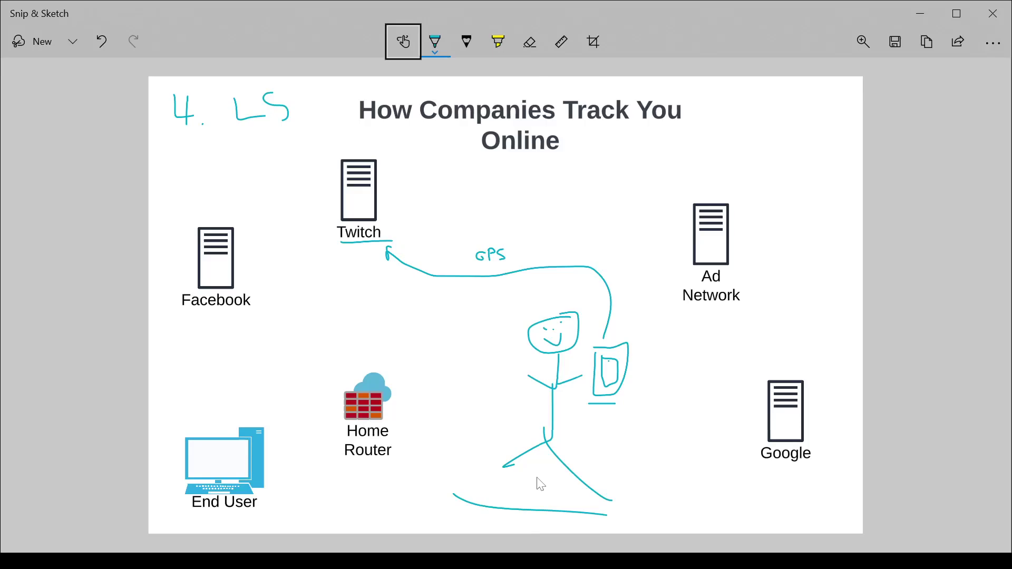
mouse_move(385, 202)
left_mouse_down()
mouse_move(489, 188)
mouse_move(667, 231)
left_mouse_up()
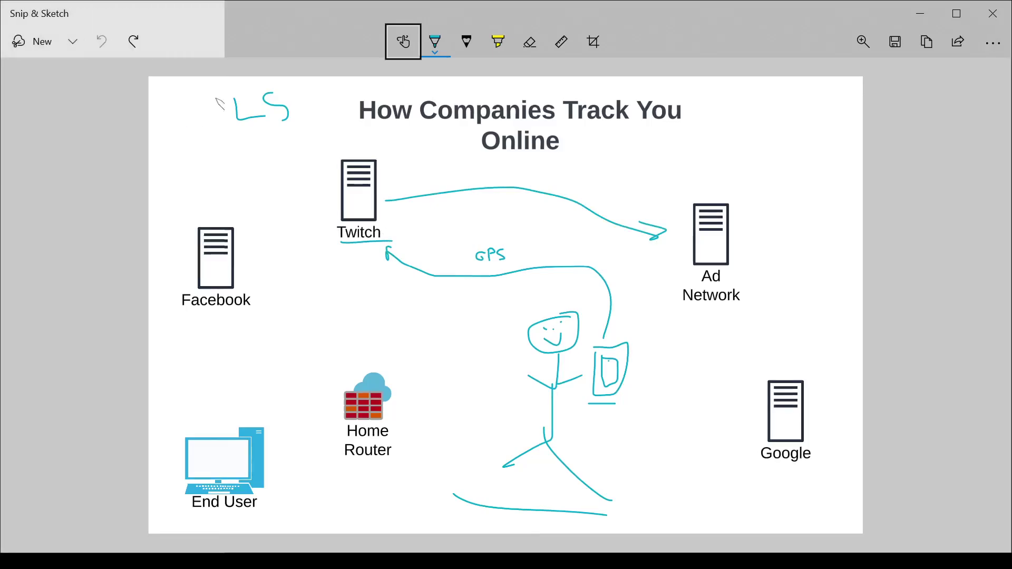
Write '5. A.W' and draw a phone with a face between Home Router and Google
left_click_drag(190, 89, 158, 134)
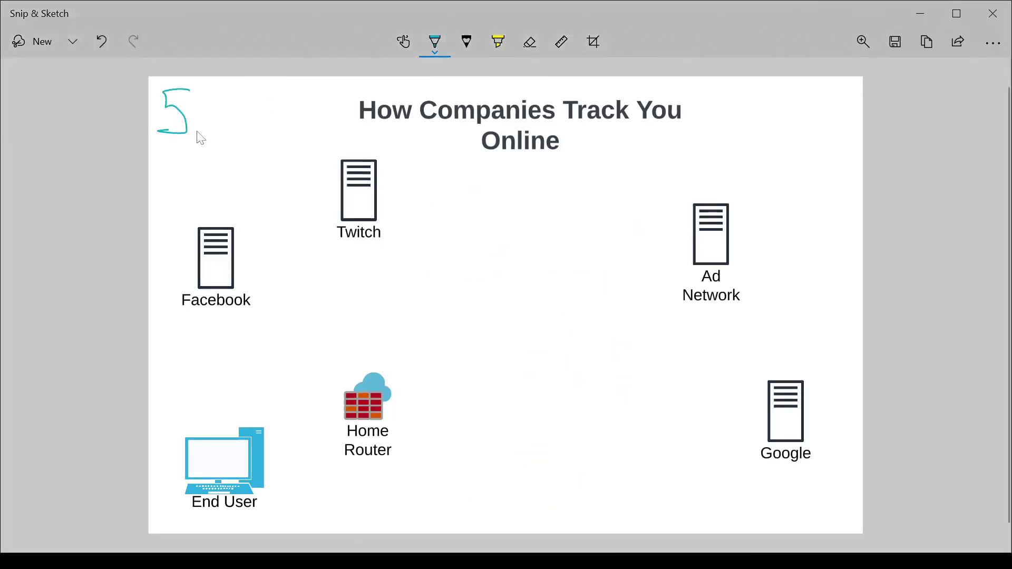
mouse_move(239, 135)
left_mouse_down()
mouse_move(259, 137)
mouse_move(261, 116)
mouse_move(324, 113)
left_mouse_up()
left_click(268, 129)
left_click(330, 126)
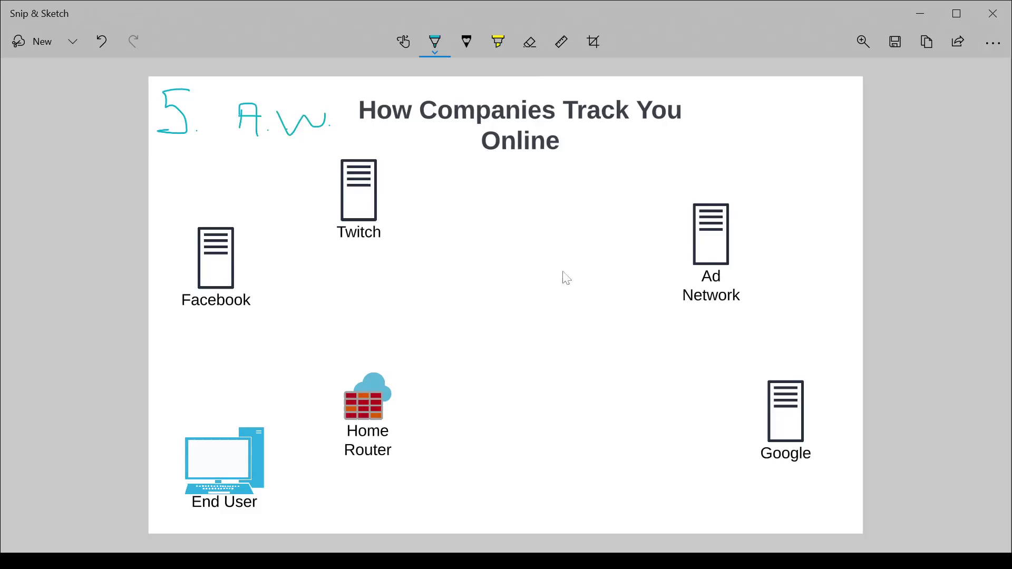
mouse_move(480, 368)
left_mouse_down()
mouse_move(481, 466)
mouse_move(541, 370)
mouse_move(481, 365)
mouse_move(522, 392)
mouse_move(494, 426)
left_mouse_up()
left_click(511, 396)
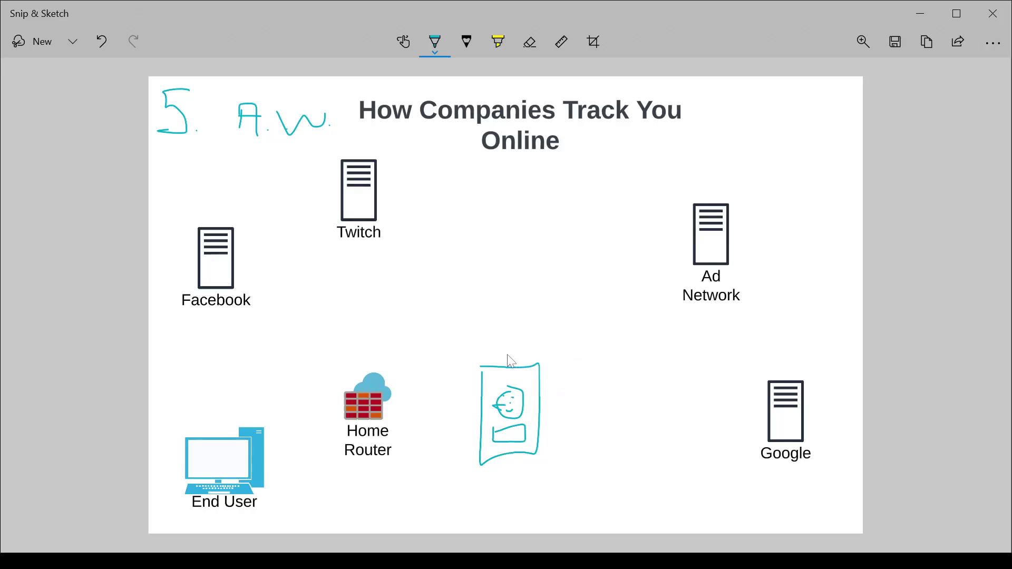
Draw a $ arrow from phone to Ad Network, then arrows to Twitch and $-marked Google
left_click_drag(506, 353, 686, 243)
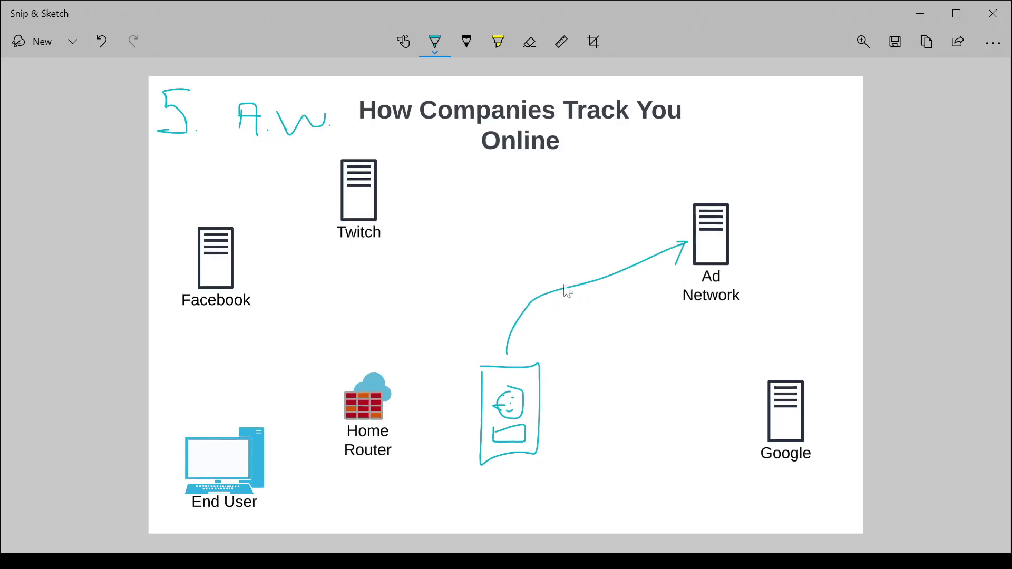
mouse_move(577, 255)
left_mouse_down()
mouse_move(550, 278)
mouse_move(561, 294)
mouse_move(570, 283)
left_mouse_up()
mouse_move(493, 464)
left_mouse_down()
mouse_move(515, 463)
mouse_move(519, 473)
left_mouse_up()
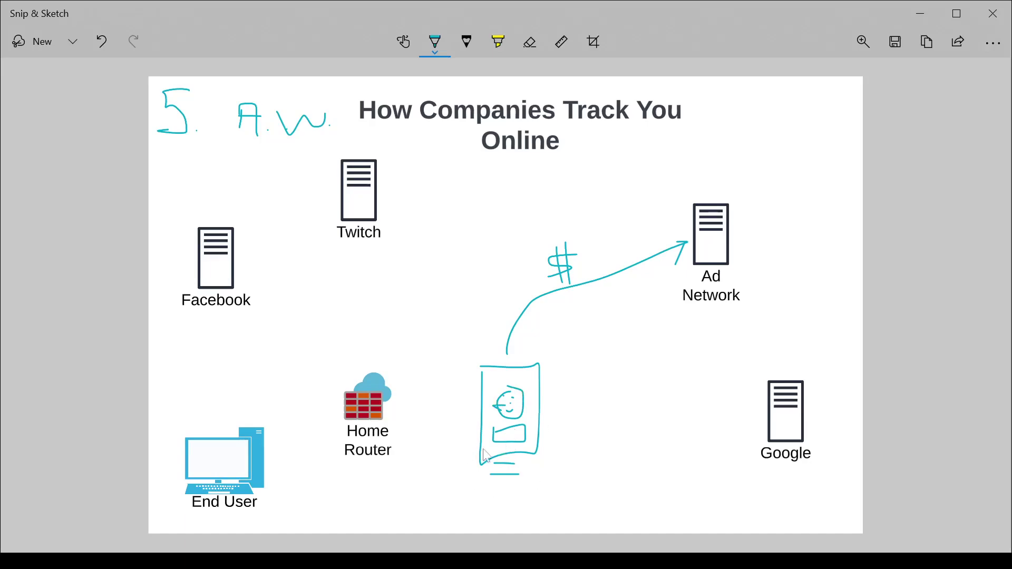
mouse_move(666, 224)
left_mouse_down()
mouse_move(656, 215)
mouse_move(401, 207)
mouse_move(401, 193)
mouse_move(434, 193)
left_mouse_up()
left_click_drag(735, 239, 771, 348)
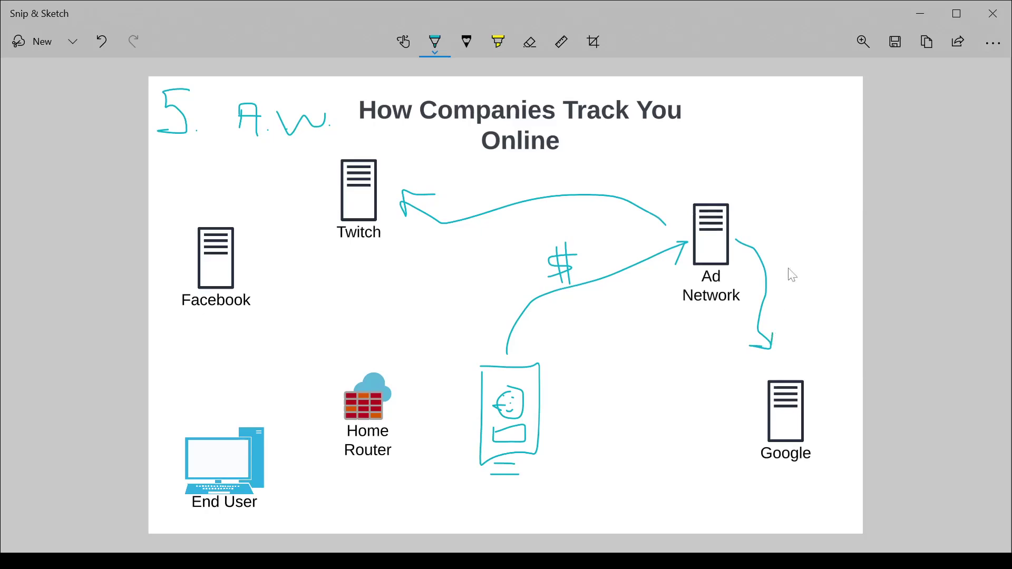
left_click_drag(793, 241, 784, 269)
left_click_drag(784, 234, 788, 278)
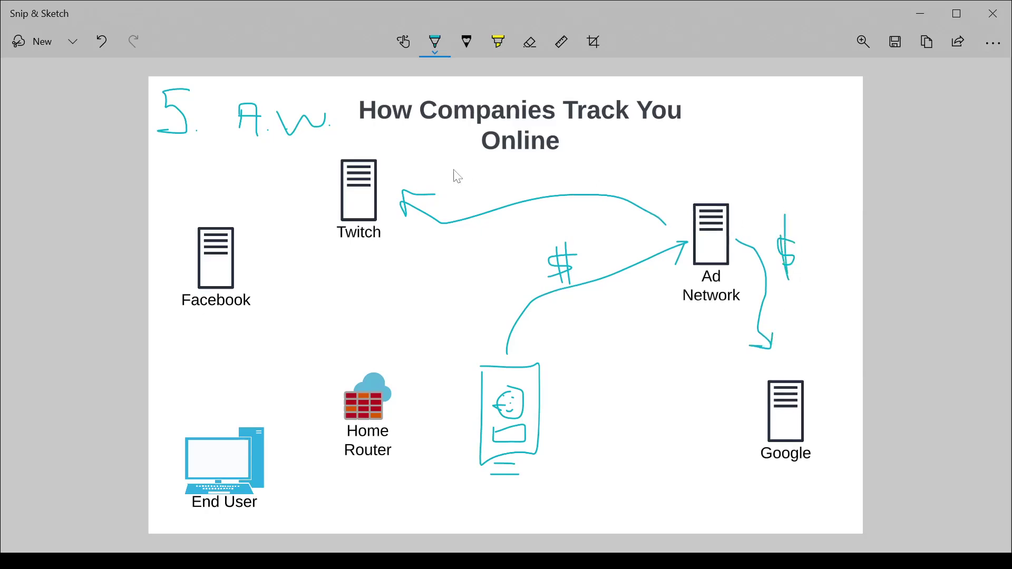
Put a dollar sign on the Twitch arrow, frame the phone, then undo all the ink
mouse_move(538, 176)
left_mouse_down()
mouse_move(521, 191)
mouse_move(528, 204)
left_mouse_up()
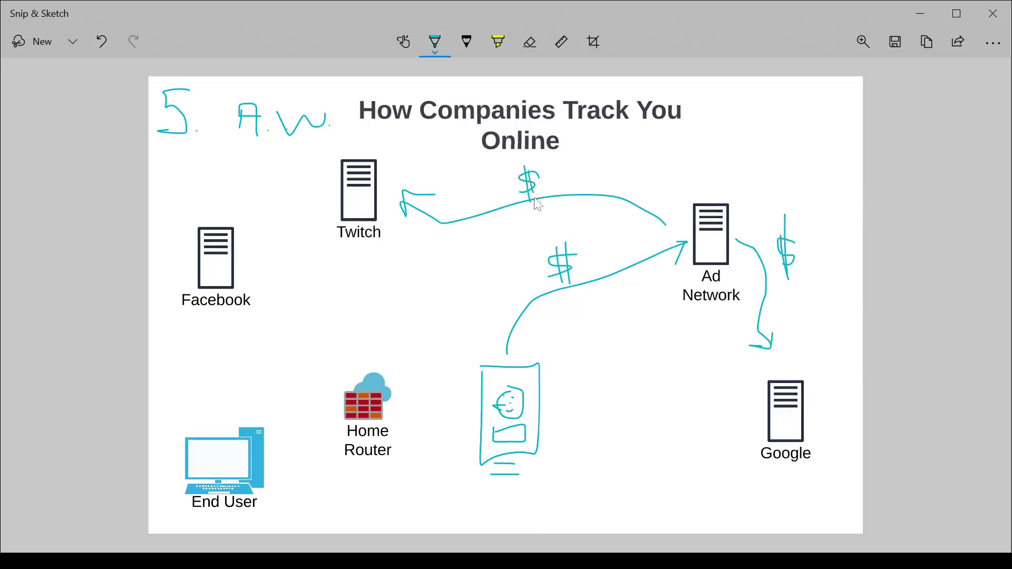
mouse_move(463, 342)
left_mouse_down()
mouse_move(463, 388)
mouse_move(575, 491)
mouse_move(579, 359)
mouse_move(457, 341)
left_mouse_up()
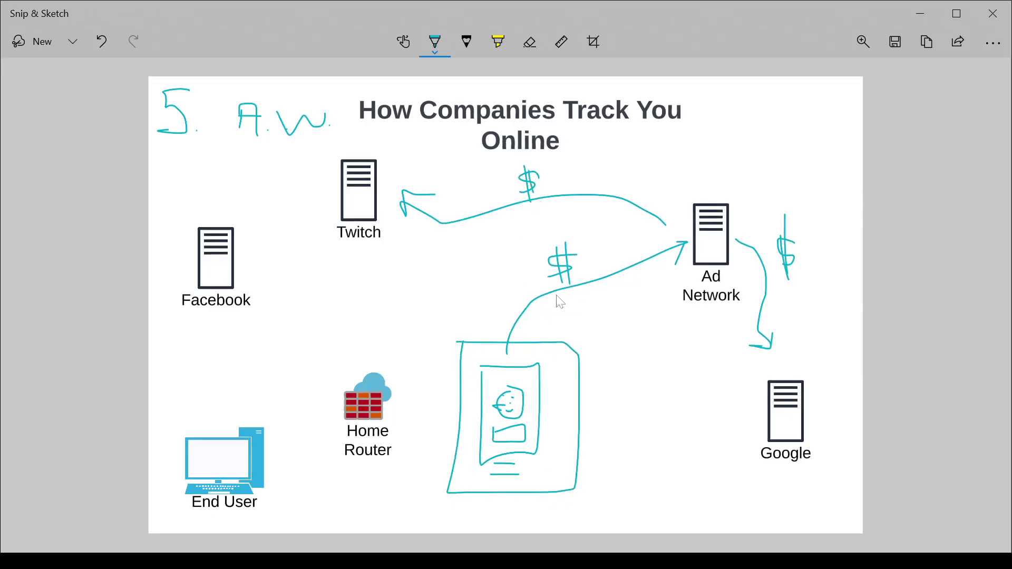
left_click_drag(553, 291, 590, 283)
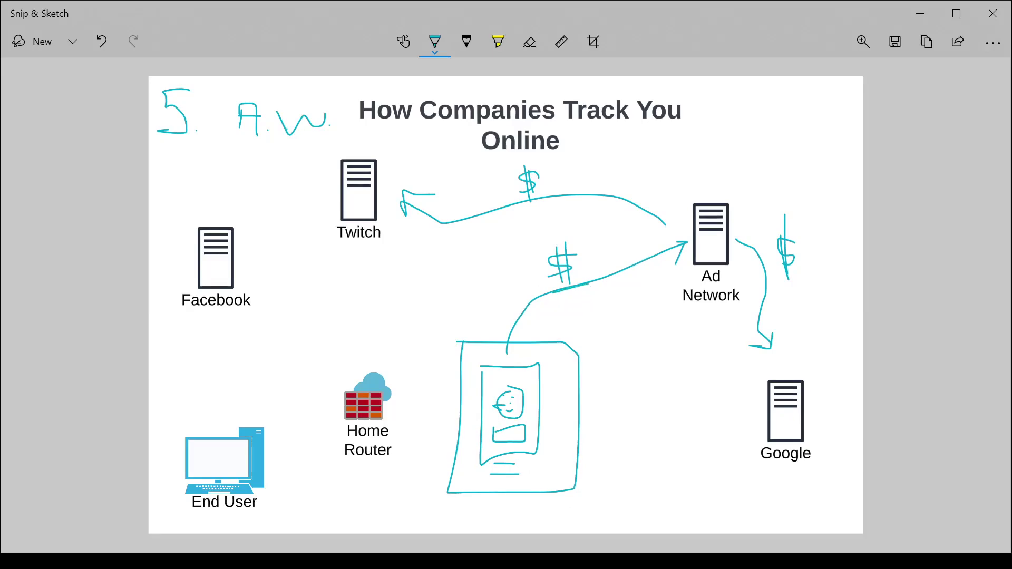
key("ctrl+z")
key("ctrl+z")
key("ctrl+z")
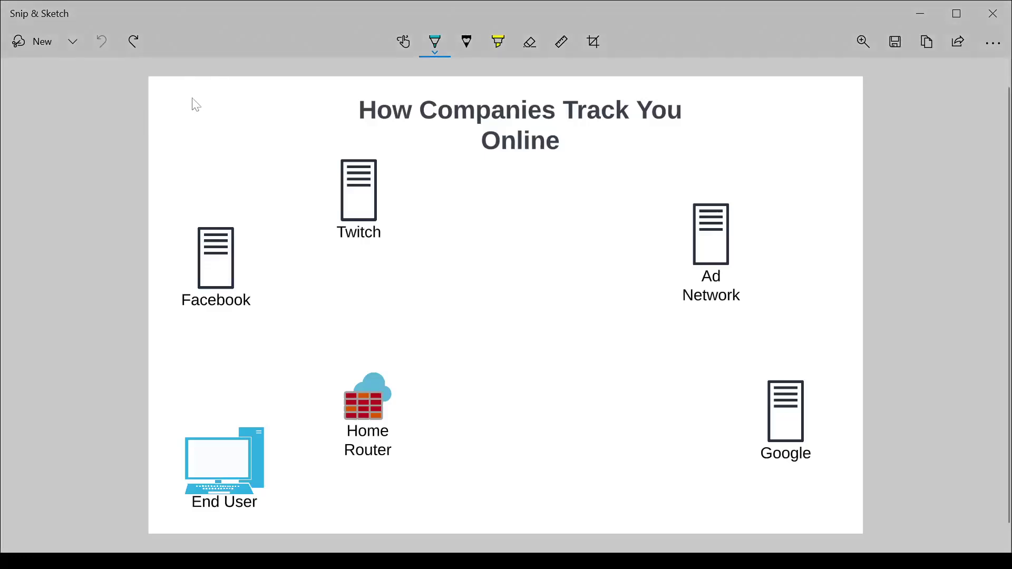
Write the '6. AF' label at the top-left
mouse_move(192, 99)
left_mouse_down()
mouse_move(187, 130)
mouse_move(245, 126)
left_mouse_up()
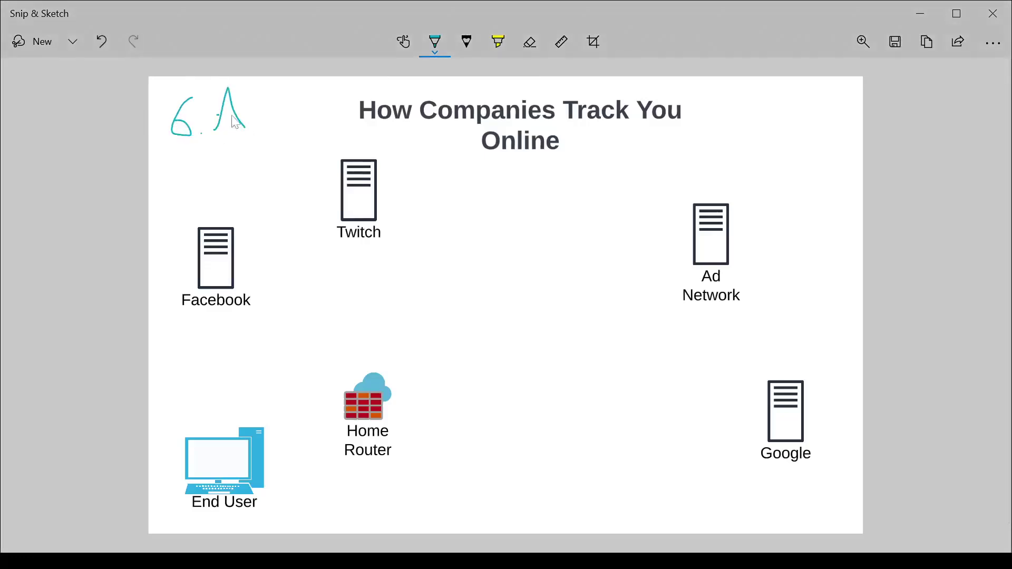
left_click_drag(261, 89, 263, 124)
left_click_drag(247, 88, 268, 86)
left_click_drag(231, 113, 274, 106)
Draw a house with a dollar sign, a table beside it, and $.05 below
mouse_move(467, 370)
left_mouse_down()
mouse_move(509, 433)
mouse_move(483, 375)
mouse_move(450, 378)
mouse_move(503, 393)
mouse_move(486, 406)
mouse_move(495, 411)
mouse_move(455, 359)
mouse_move(506, 326)
mouse_move(532, 366)
left_mouse_up()
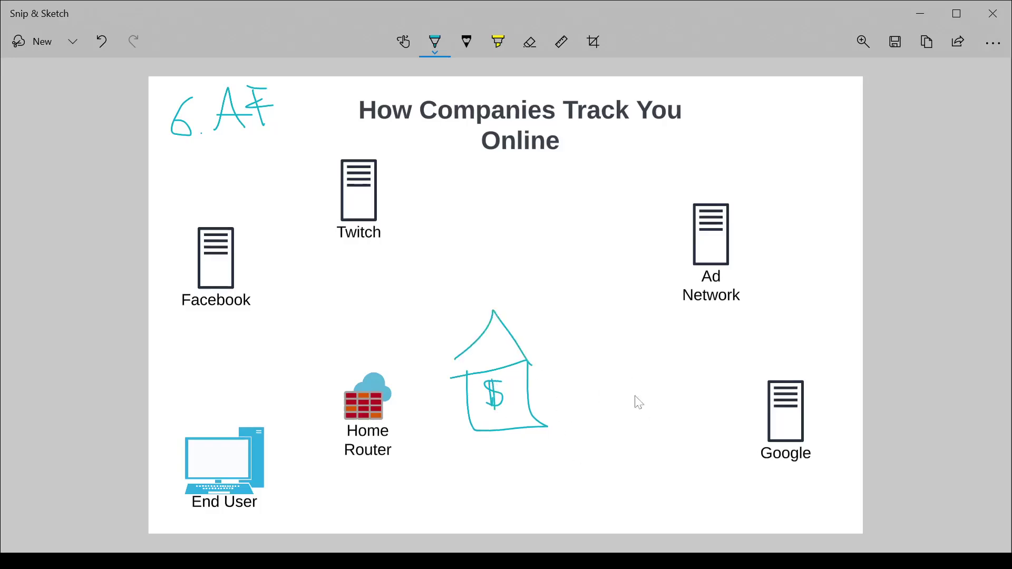
mouse_move(623, 360)
left_mouse_down()
mouse_move(692, 337)
mouse_move(608, 348)
mouse_move(646, 391)
mouse_move(683, 391)
mouse_move(690, 408)
left_mouse_up()
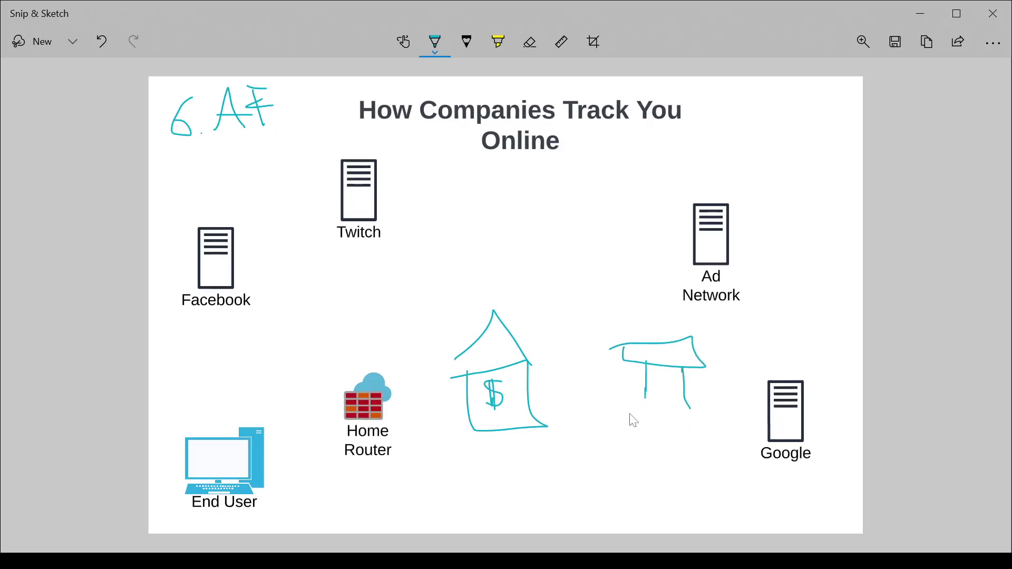
mouse_move(629, 413)
left_mouse_down()
mouse_move(698, 440)
mouse_move(640, 425)
left_mouse_up()
left_click_drag(594, 458, 581, 493)
mouse_move(610, 457)
left_mouse_down()
mouse_move(640, 456)
mouse_move(620, 481)
left_mouse_up()
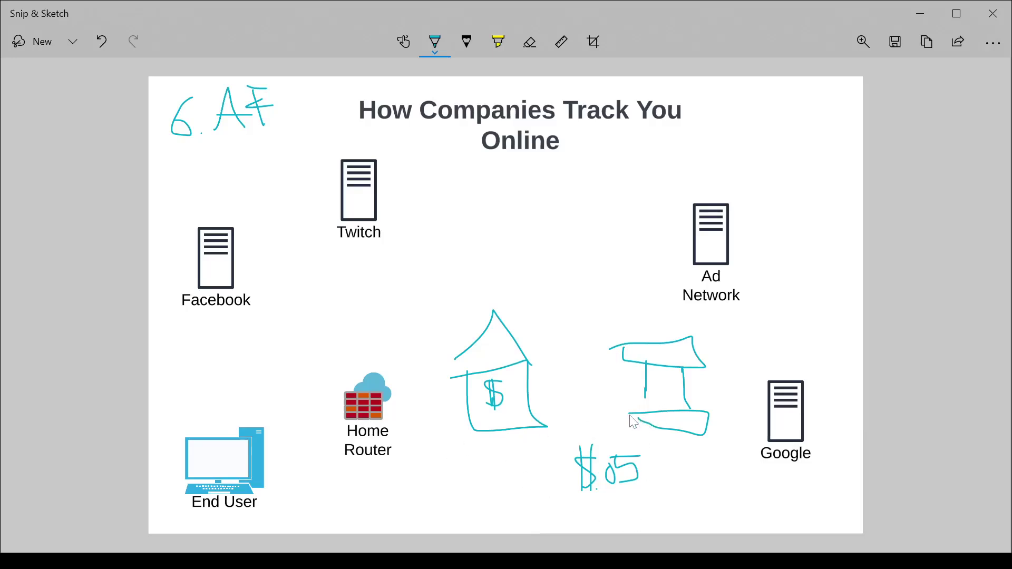
left_click_drag(629, 413, 659, 437)
Connect the house and table with arrows and marks, and extend the house wall
left_click_drag(530, 373, 562, 353)
mouse_move(616, 370)
left_mouse_down()
mouse_move(579, 349)
mouse_move(599, 346)
left_mouse_up()
mouse_move(567, 347)
left_mouse_down()
mouse_move(568, 361)
mouse_move(564, 351)
left_mouse_up()
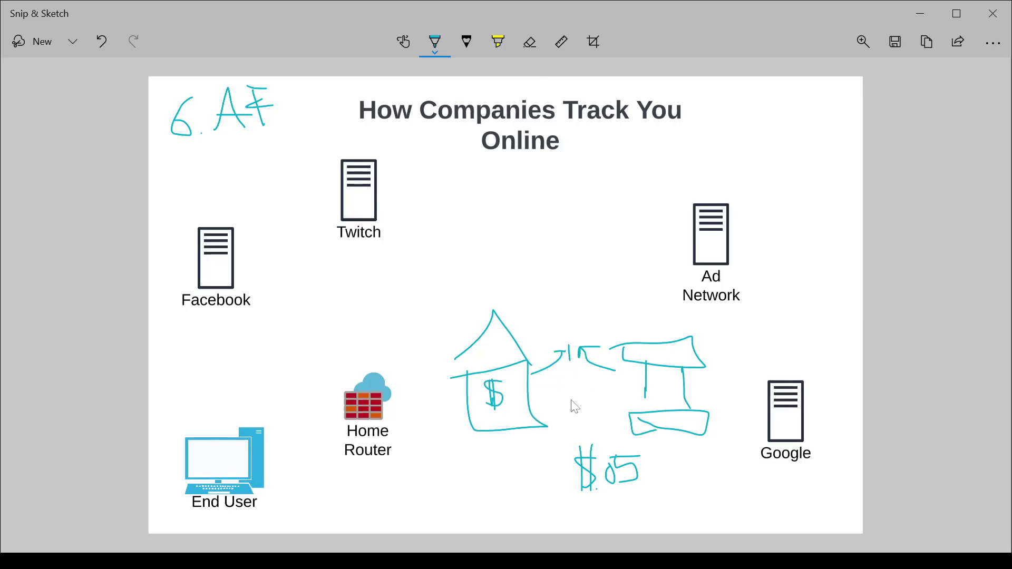
left_click(660, 385)
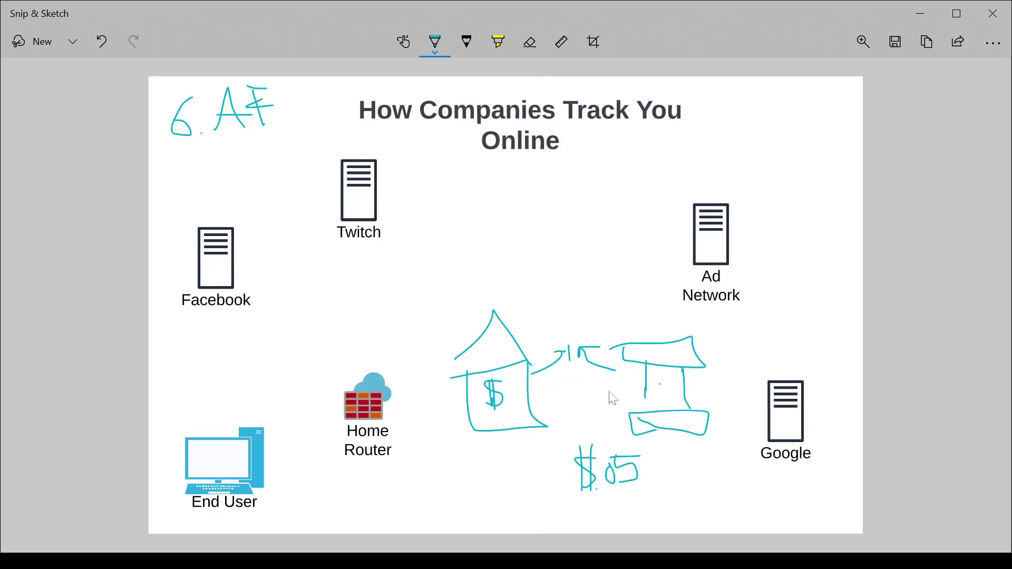
left_click_drag(530, 400, 547, 427)
Add a $ rectangle, a wavy arrow to Ad Network, underline $.05, then restart with a red '7'
mouse_move(555, 273)
left_mouse_down()
mouse_move(556, 333)
mouse_move(595, 261)
mouse_move(555, 264)
mouse_move(563, 311)
left_mouse_up()
left_click_drag(568, 274, 574, 316)
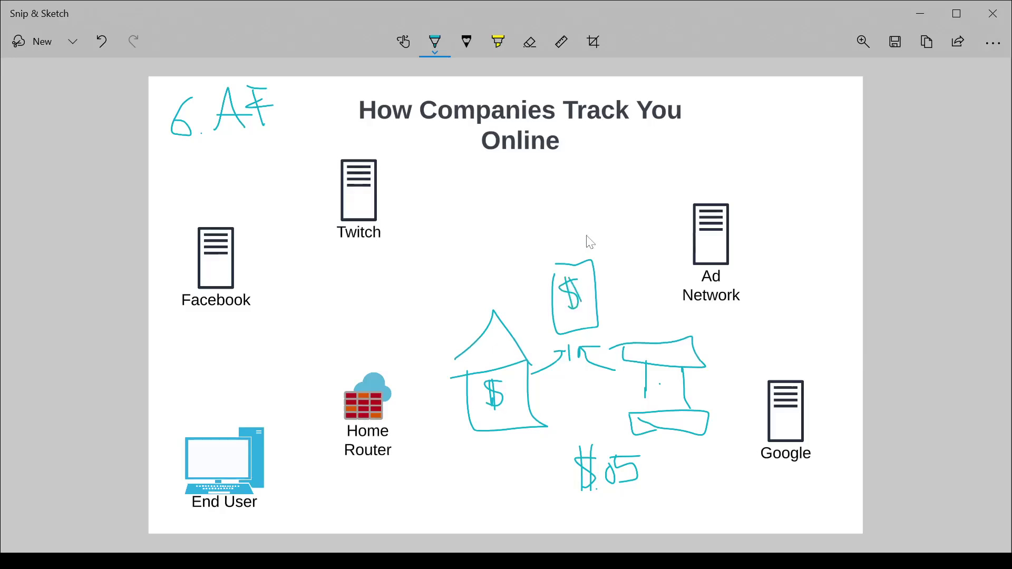
left_click_drag(587, 234, 681, 213)
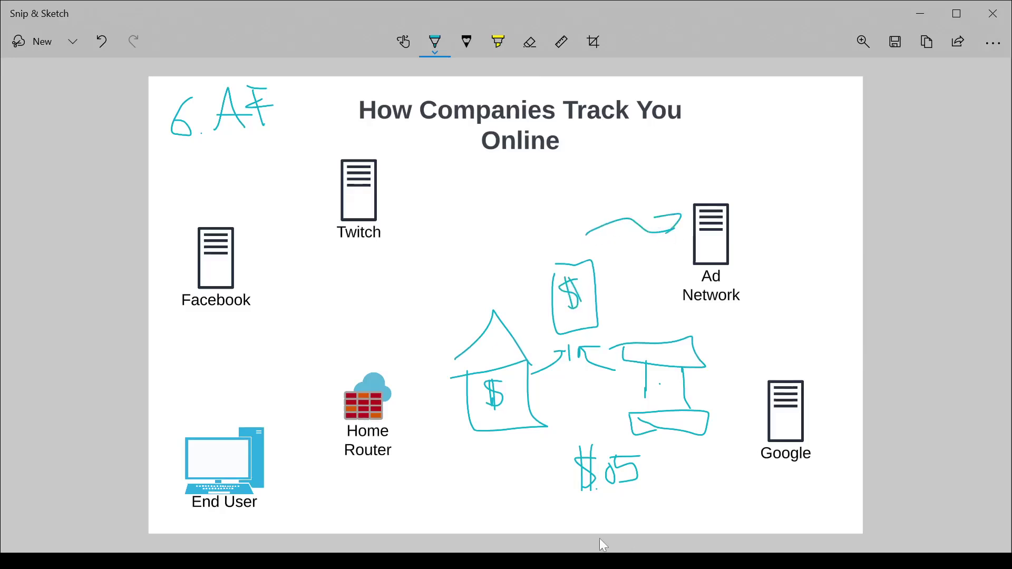
left_click_drag(570, 497, 639, 498)
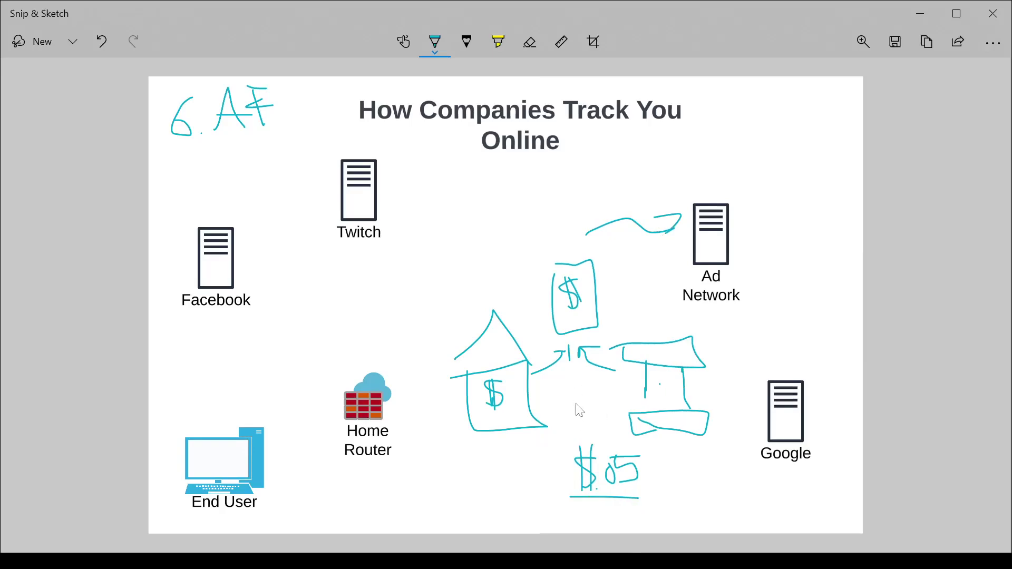
left_click(32, 41)
mouse_move(163, 89)
left_mouse_down()
mouse_move(190, 88)
mouse_move(175, 108)
mouse_move(255, 113)
mouse_move(273, 100)
mouse_move(285, 119)
mouse_move(315, 97)
mouse_move(321, 108)
left_mouse_up()
Finish the '7.' label, then draw a large box with small inner shapes and a circle below
left_click(194, 110)
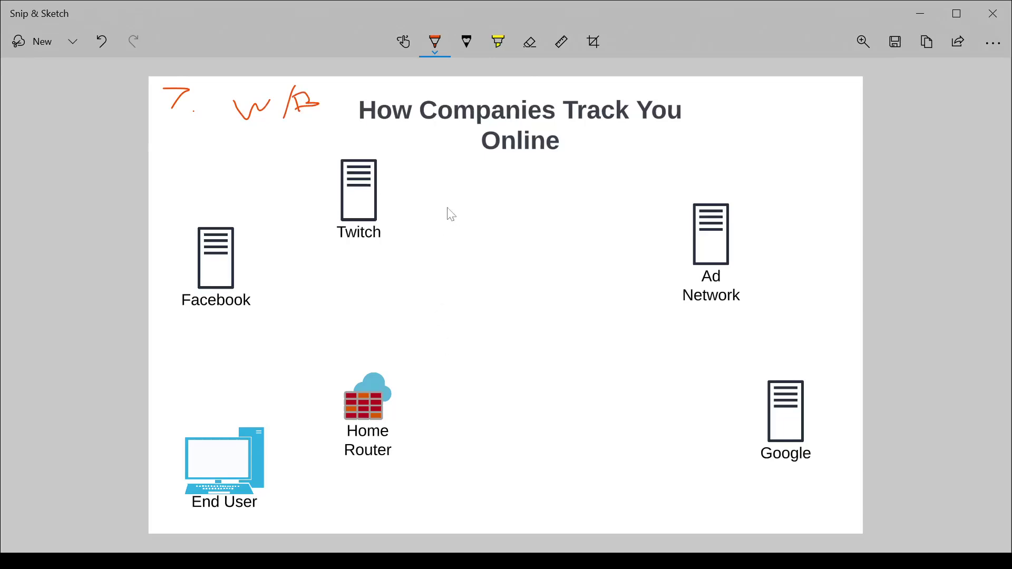
mouse_move(447, 207)
left_mouse_down()
mouse_move(441, 456)
mouse_move(637, 492)
mouse_move(665, 219)
mouse_move(504, 220)
mouse_move(451, 210)
mouse_move(514, 274)
mouse_move(442, 239)
left_mouse_up()
mouse_move(596, 237)
left_mouse_down()
mouse_move(596, 256)
mouse_move(617, 255)
mouse_move(591, 235)
left_mouse_up()
mouse_move(489, 315)
left_mouse_down()
mouse_move(518, 353)
mouse_move(497, 308)
left_mouse_up()
mouse_move(595, 315)
left_mouse_down()
mouse_move(602, 350)
mouse_move(597, 336)
left_mouse_up()
mouse_move(572, 429)
left_mouse_down()
mouse_move(598, 458)
mouse_move(592, 416)
left_mouse_up()
left_click_drag(513, 488, 493, 457)
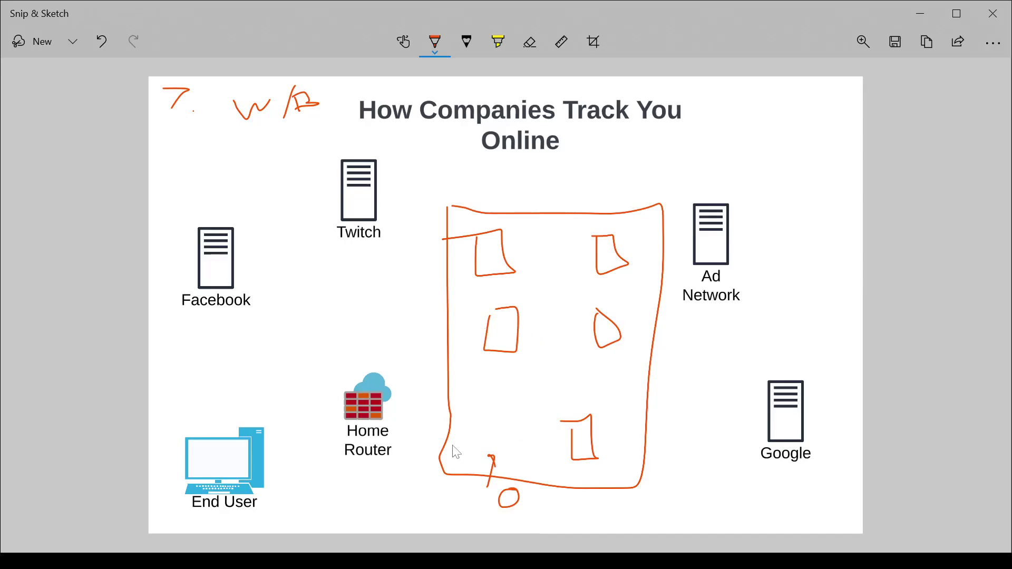
Dot the box's edges and interior, and sketch a small device near Ad Network
left_click_drag(451, 456, 455, 449)
left_click_drag(459, 336, 457, 341)
left_click_drag(462, 206, 459, 214)
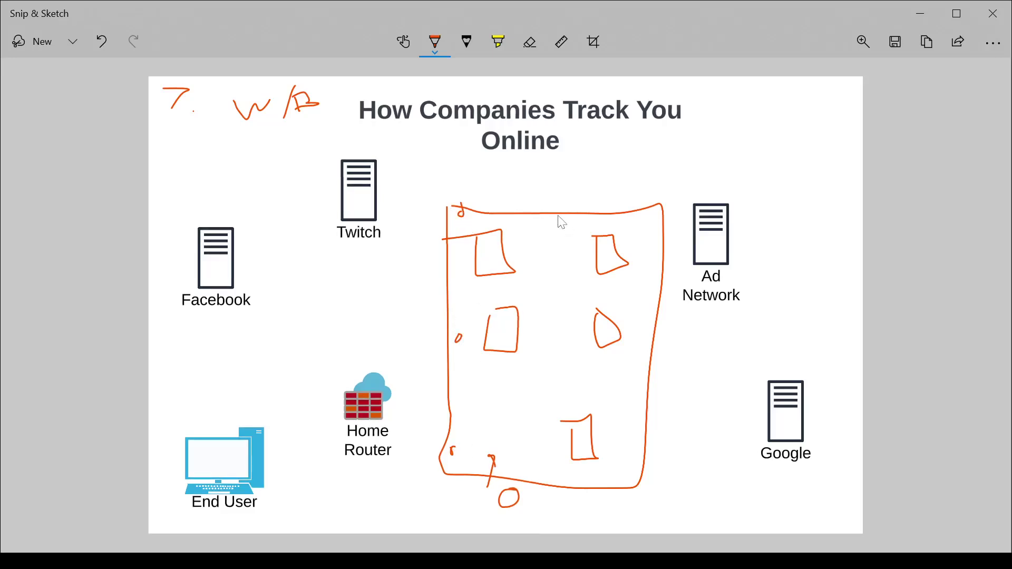
left_click_drag(555, 214, 553, 219)
left_click_drag(650, 215, 654, 224)
left_click_drag(558, 325, 561, 329)
left_click_drag(537, 460, 544, 469)
left_click_drag(626, 457, 624, 474)
left_click_drag(633, 338, 639, 335)
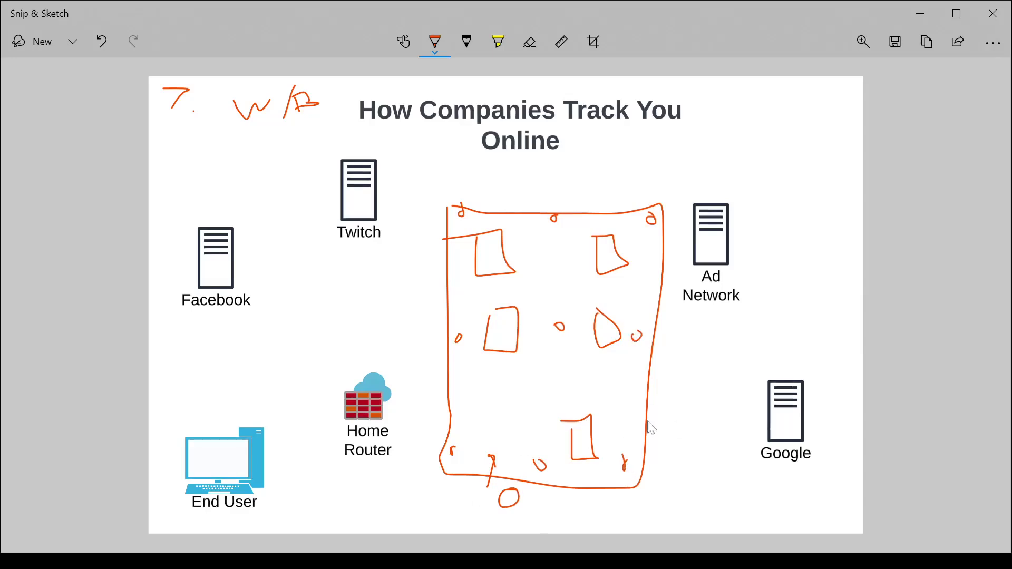
mouse_move(696, 362)
left_mouse_down()
mouse_move(698, 406)
mouse_move(725, 361)
mouse_move(684, 359)
mouse_move(706, 403)
mouse_move(713, 369)
mouse_move(688, 317)
mouse_move(741, 331)
mouse_move(788, 314)
mouse_move(789, 341)
mouse_move(818, 326)
mouse_move(816, 338)
mouse_move(834, 337)
left_mouse_up()
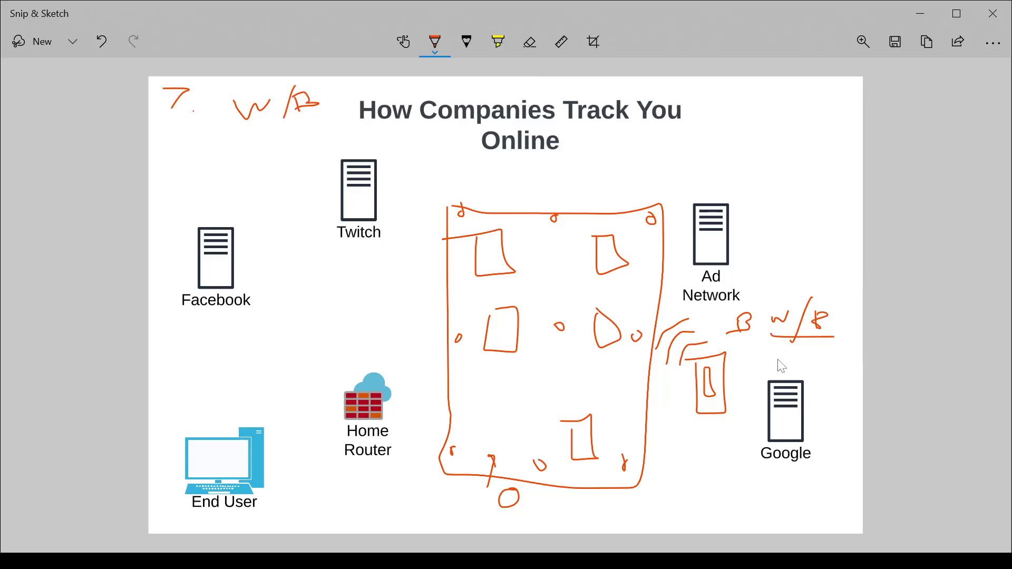
Write 'Add' with an arrow to the device, and draw a winding path with marks and an M
mouse_move(777, 369)
left_mouse_down()
mouse_move(799, 358)
mouse_move(799, 367)
mouse_move(817, 350)
mouse_move(817, 368)
left_mouse_up()
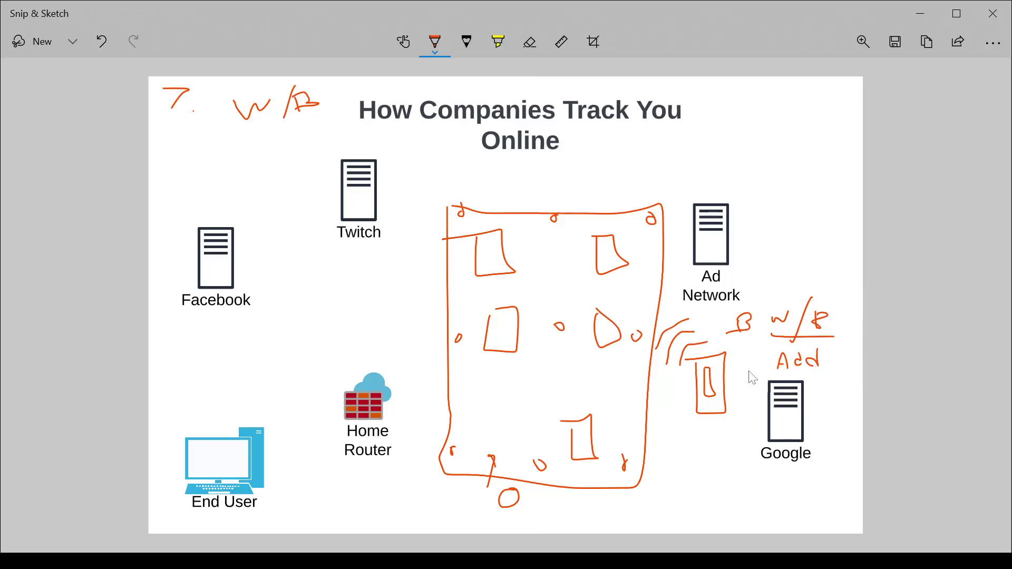
mouse_move(750, 368)
left_mouse_down()
mouse_move(733, 380)
mouse_move(743, 380)
left_mouse_up()
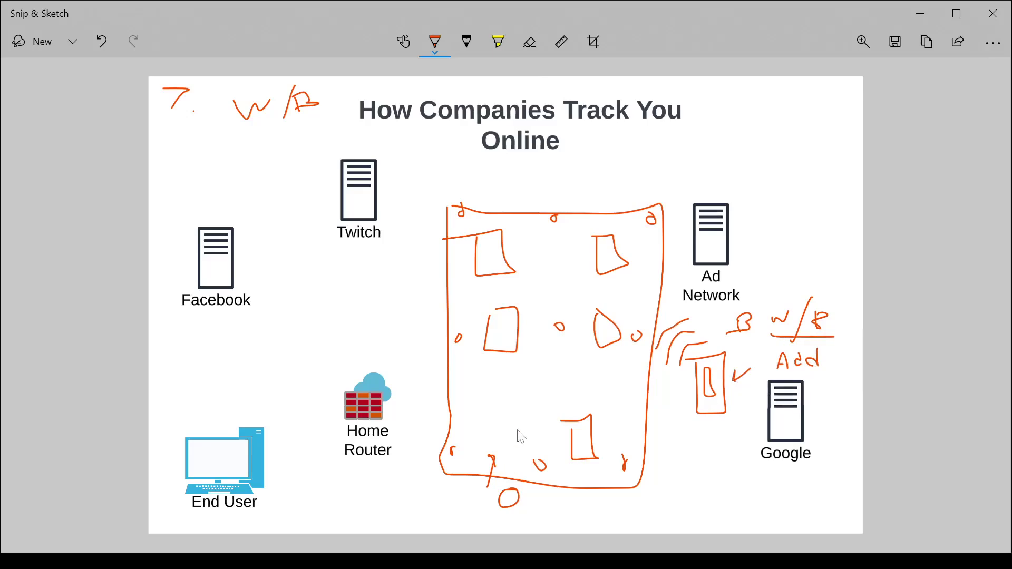
left_click_drag(503, 445, 475, 399)
mouse_move(528, 353)
left_mouse_down()
mouse_move(497, 228)
mouse_move(552, 286)
mouse_move(638, 262)
left_mouse_up()
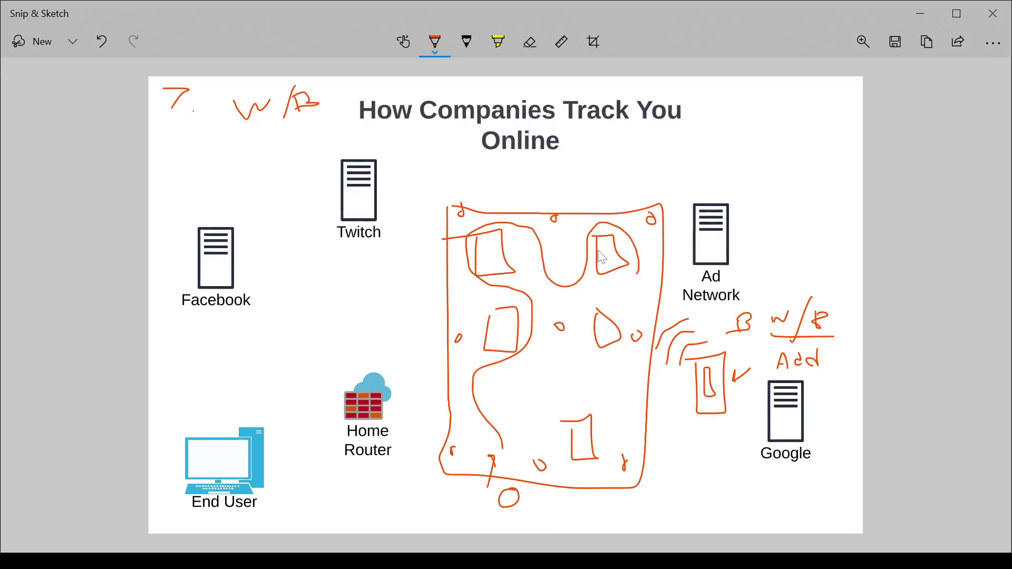
mouse_move(605, 252)
left_mouse_down()
mouse_move(613, 261)
mouse_move(578, 322)
left_mouse_up()
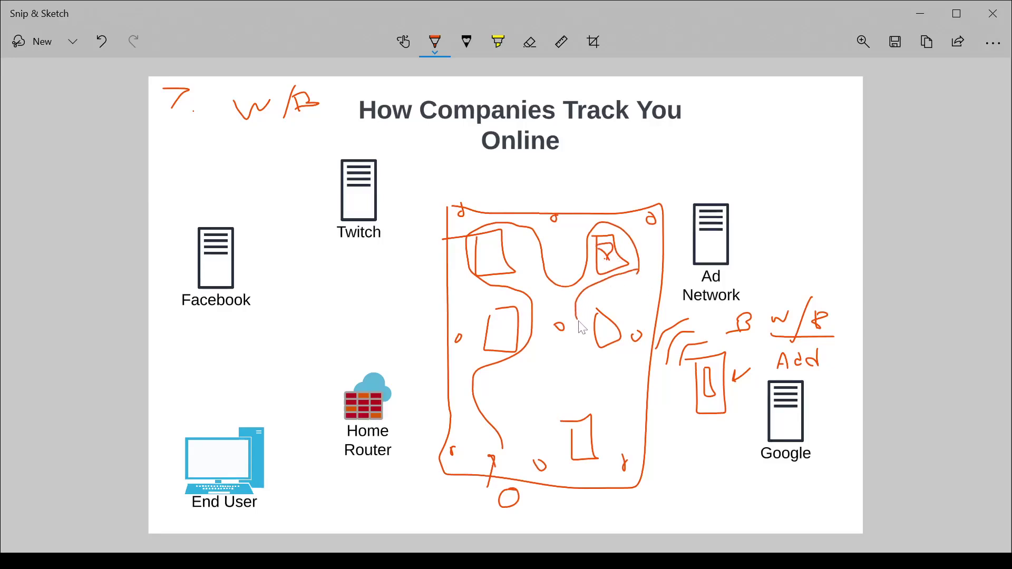
mouse_move(603, 341)
left_mouse_down()
mouse_move(617, 336)
mouse_move(552, 452)
mouse_move(557, 470)
mouse_move(558, 454)
mouse_move(545, 470)
left_mouse_up()
left_click_drag(586, 439, 587, 452)
Underline 'Add', the marks and the device, arrow the box to Ad Network, then write a green '8'
left_click_drag(532, 473, 565, 472)
left_click_drag(765, 369, 839, 369)
left_click_drag(563, 461, 608, 466)
left_click_drag(689, 421, 729, 422)
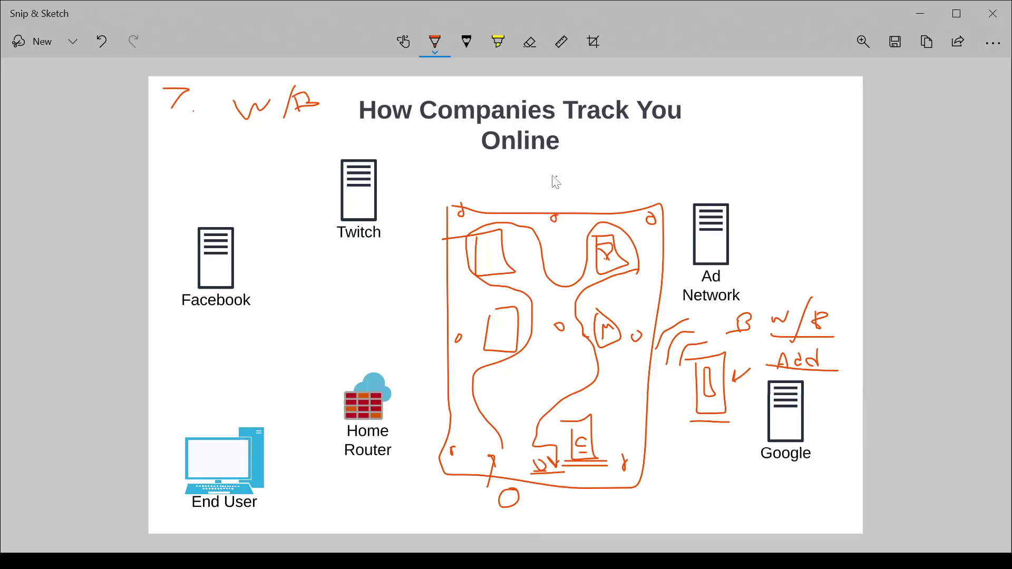
left_click_drag(557, 169, 558, 191)
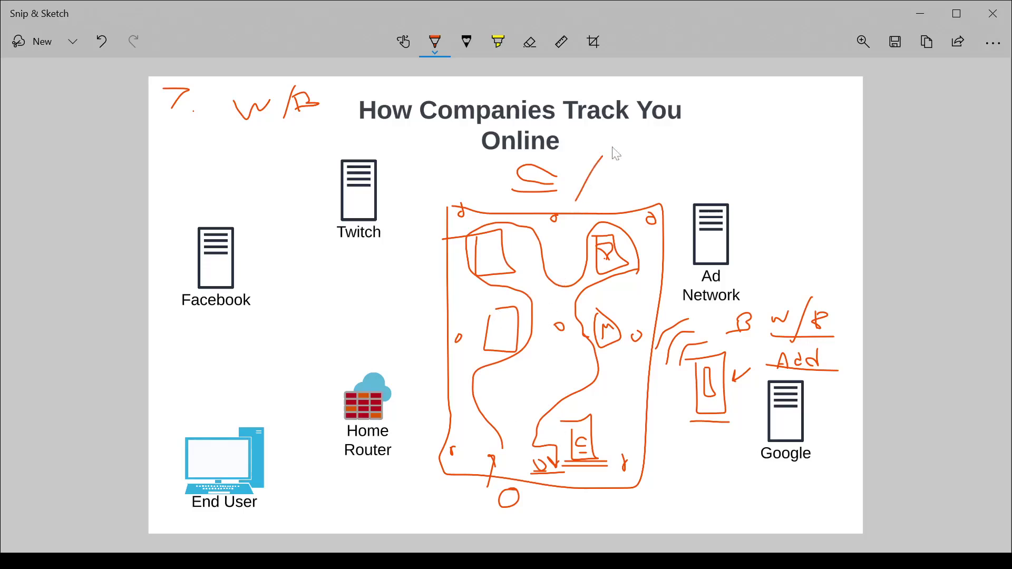
left_click_drag(575, 201, 691, 180)
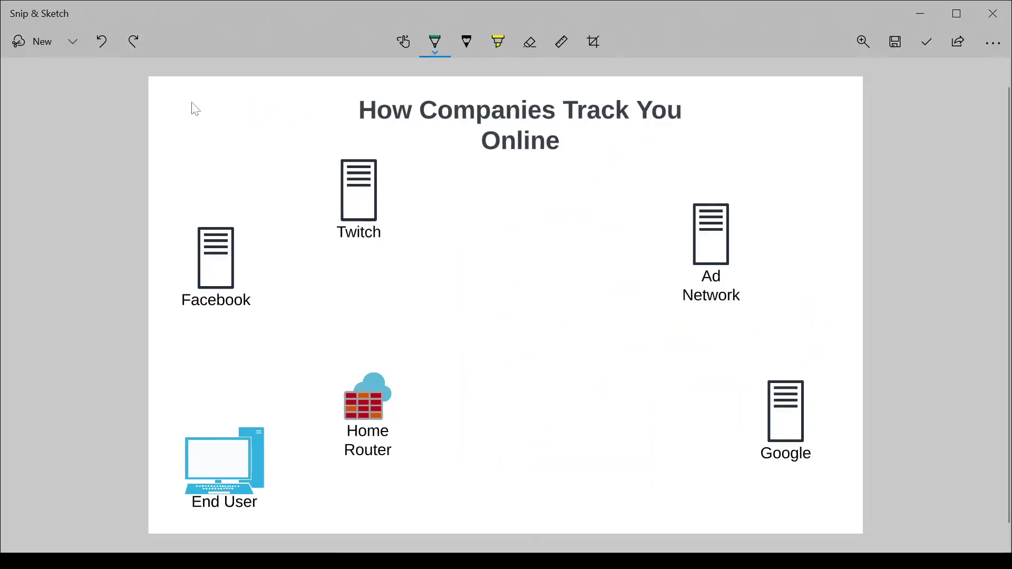
mouse_move(192, 101)
left_mouse_down()
mouse_move(197, 128)
mouse_move(242, 126)
mouse_move(256, 90)
left_mouse_up()
Write the '8. VA' label and draw an A box with an arrow from Home Router
left_click(200, 131)
mouse_move(258, 133)
left_mouse_down()
mouse_move(284, 118)
mouse_move(265, 101)
left_mouse_up()
mouse_move(420, 458)
left_mouse_down()
mouse_move(422, 494)
mouse_move(453, 454)
mouse_move(412, 460)
mouse_move(364, 492)
mouse_move(309, 427)
mouse_move(326, 427)
left_mouse_up()
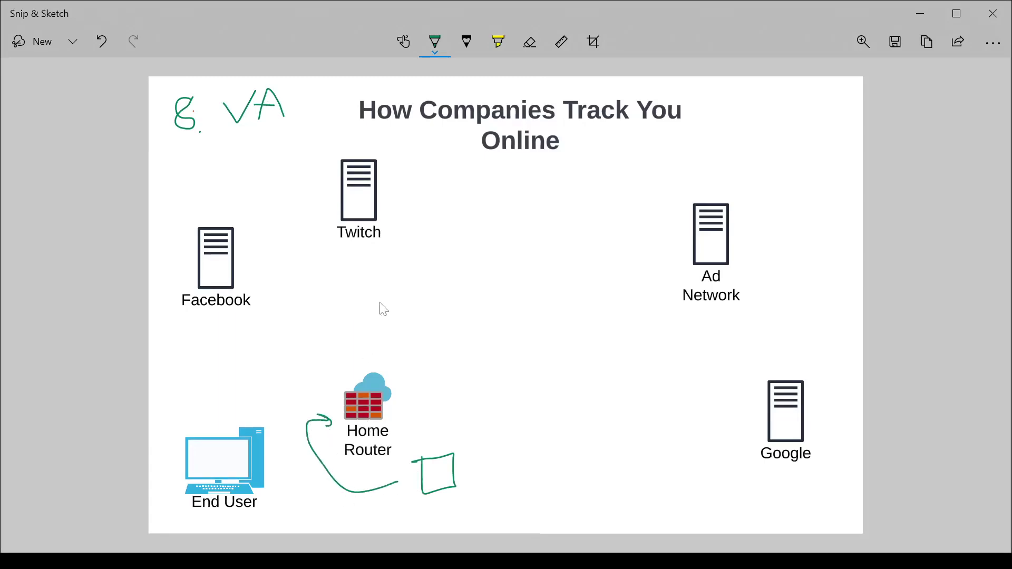
mouse_move(530, 185)
left_mouse_down()
mouse_move(527, 257)
mouse_move(566, 183)
mouse_move(531, 185)
left_mouse_up()
left_click_drag(528, 227, 554, 212)
mouse_move(371, 362)
left_mouse_down()
mouse_move(438, 312)
mouse_move(499, 236)
left_mouse_up()
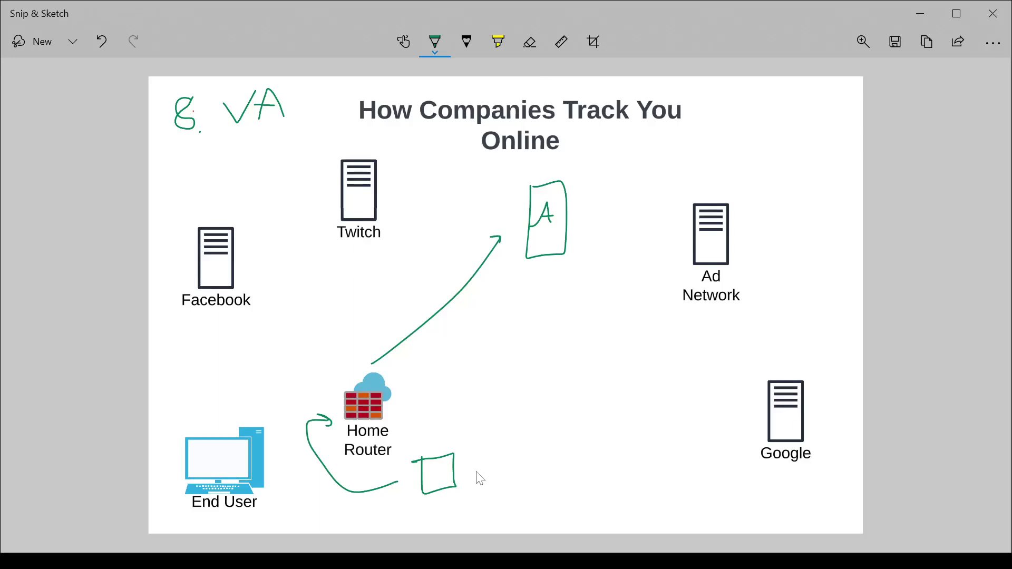
Add two signal lines, an A square, and brackets joined by a wavy line
left_click_drag(414, 449, 455, 446)
left_click_drag(398, 432, 452, 420)
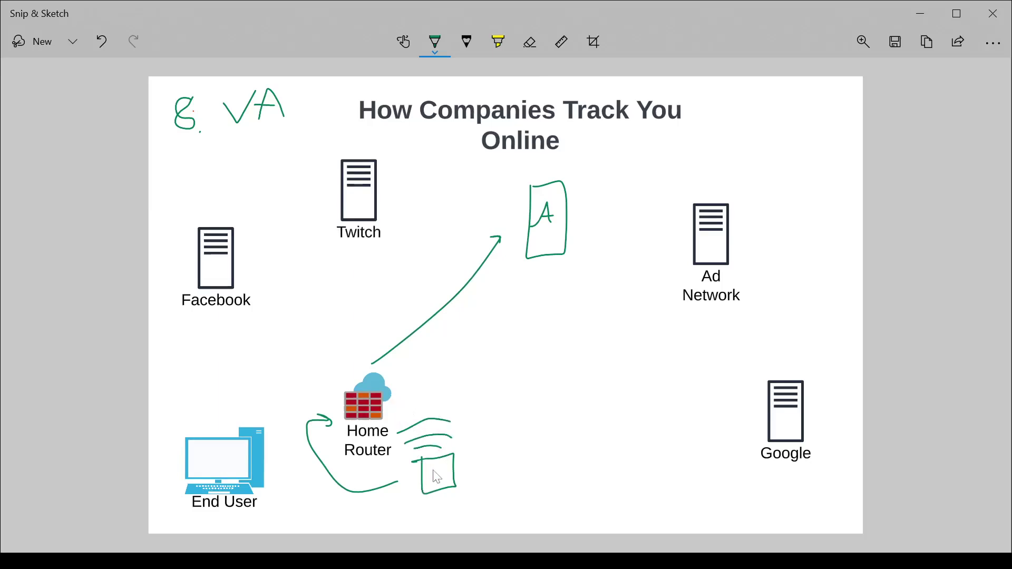
left_click_drag(430, 484, 444, 475)
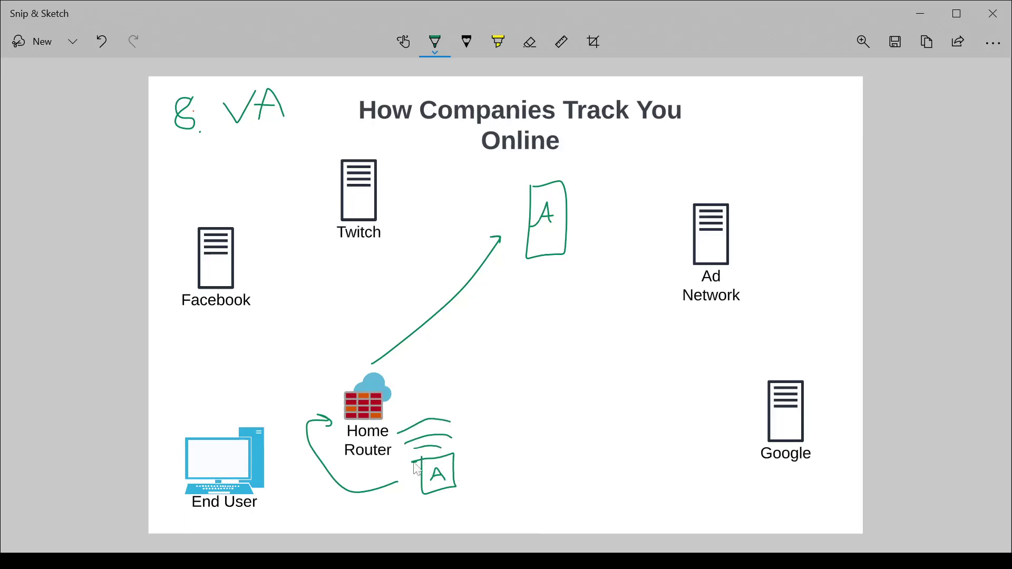
left_click_drag(479, 436, 483, 472)
mouse_move(590, 439)
left_mouse_down()
mouse_move(637, 468)
mouse_move(614, 472)
left_mouse_up()
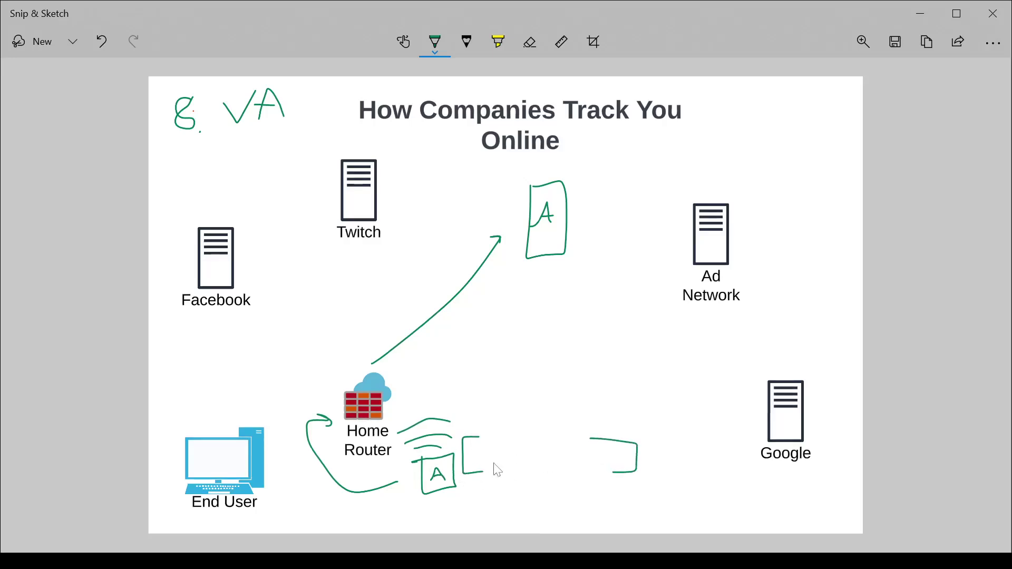
left_click_drag(487, 456, 610, 455)
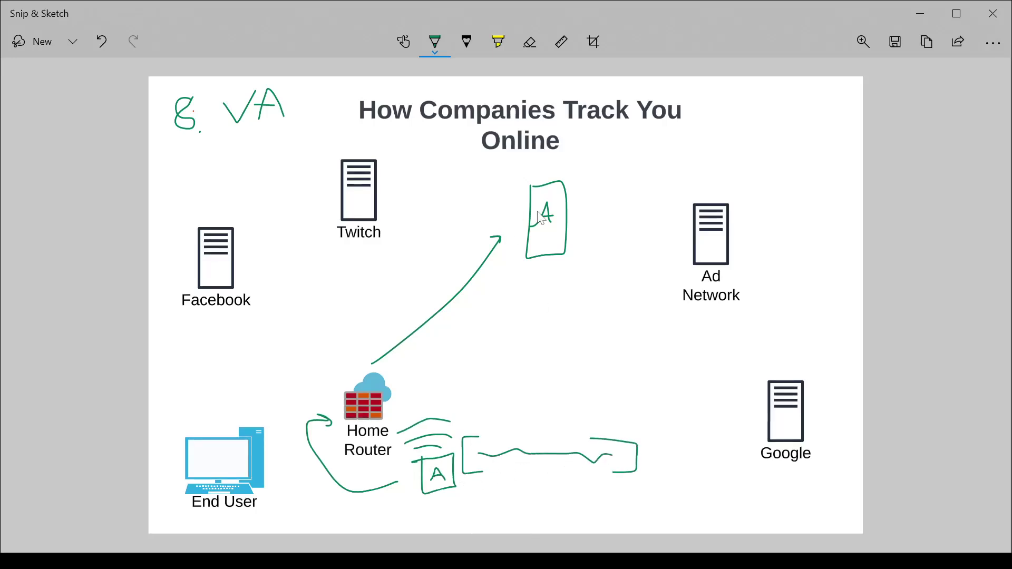
Draw the lower shape under the A box and an arrow from the ad box to Ad Network
left_click_drag(470, 486, 494, 519)
left_click_drag(637, 487, 717, 484)
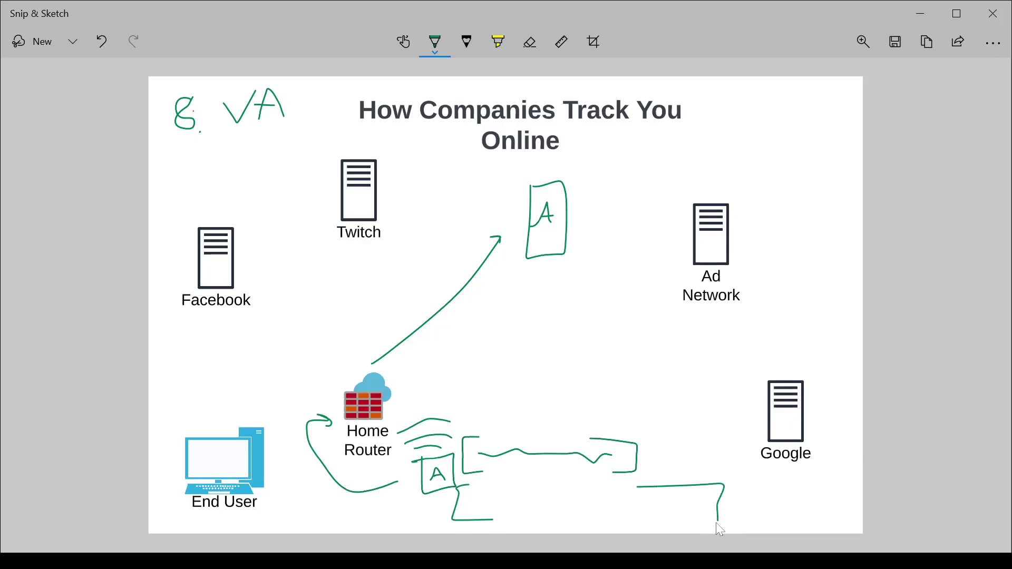
left_click_drag(706, 521, 698, 521)
left_click_drag(470, 508, 721, 508)
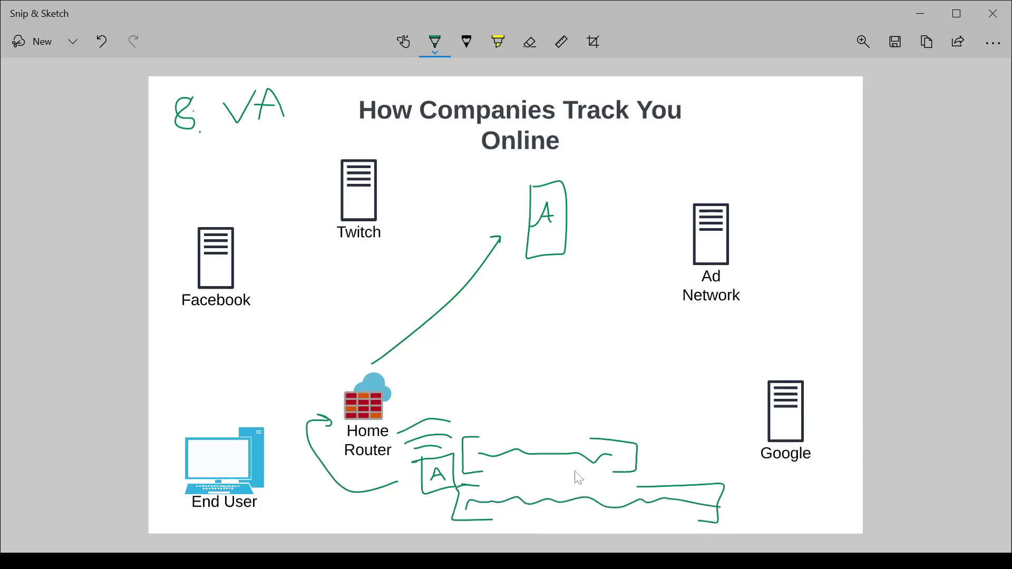
left_click_drag(501, 472, 571, 471)
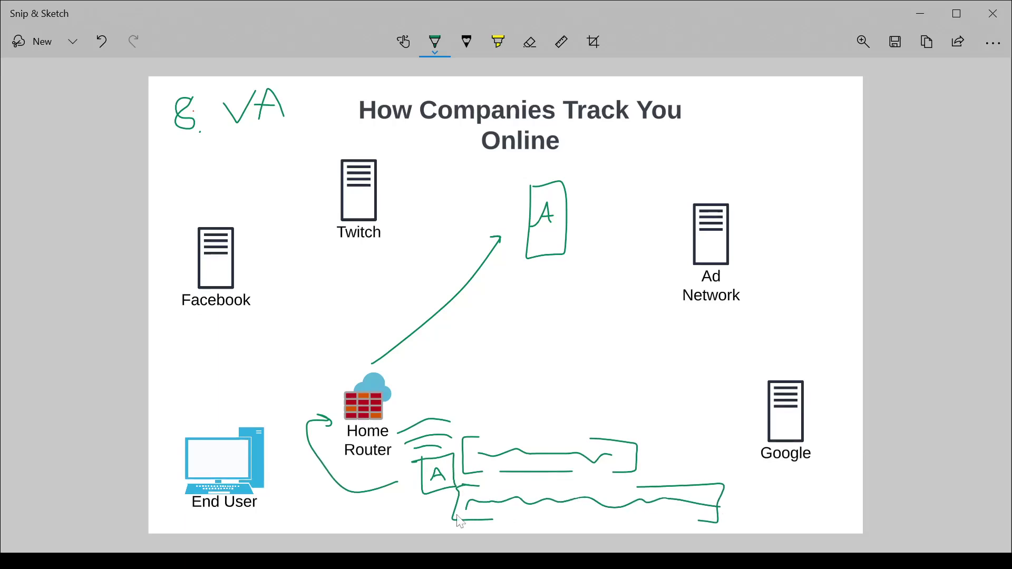
left_click_drag(490, 519, 516, 520)
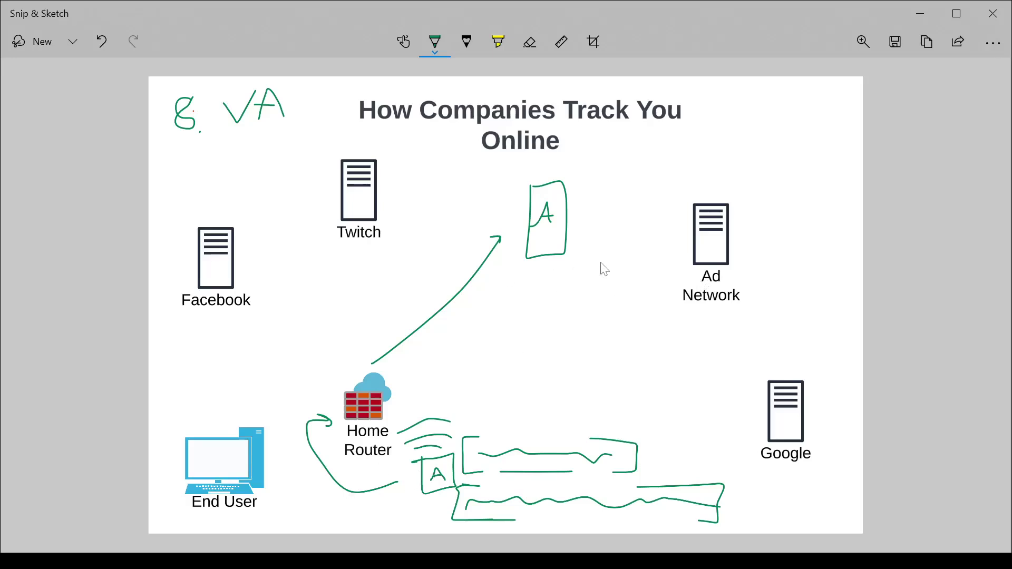
left_click_drag(575, 199, 676, 250)
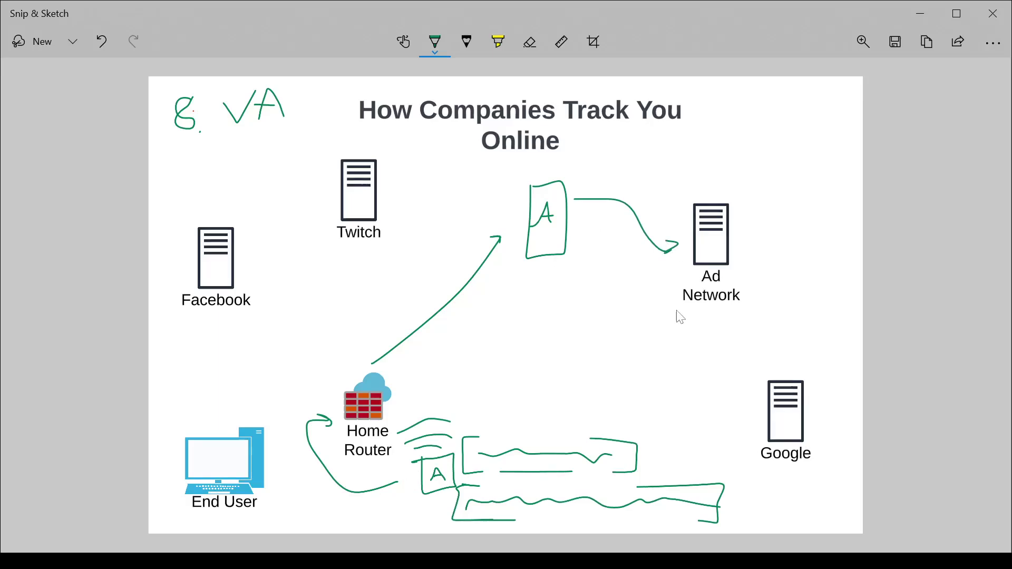
Undo the method 8 ink and write the '9. IOT' label
key("ctrl+z")
key("ctrl+z")
key("ctrl+z")
key("ctrl+z")
key("ctrl+z")
key("ctrl+z")
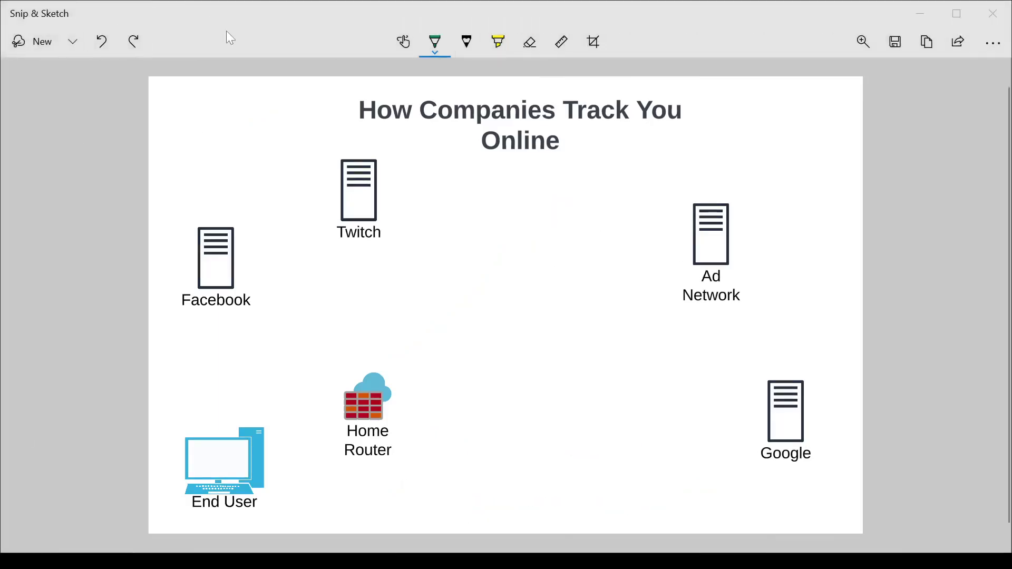
mouse_move(198, 106)
left_mouse_down()
mouse_move(190, 98)
mouse_move(199, 128)
left_mouse_up()
mouse_move(224, 96)
left_mouse_down()
mouse_move(231, 133)
mouse_move(244, 92)
left_mouse_up()
left_click_drag(218, 133, 239, 131)
mouse_move(272, 102)
left_mouse_down()
mouse_move(302, 125)
mouse_move(331, 93)
left_mouse_up()
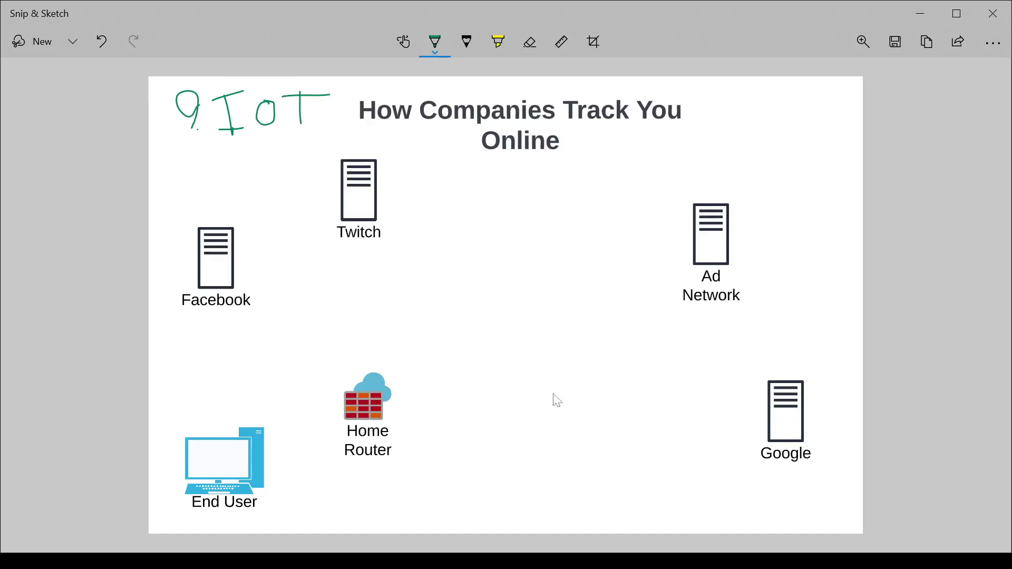
Draw a device with signal waves, linked through Home Router to an S box
mouse_move(518, 322)
left_mouse_down()
mouse_move(564, 419)
mouse_move(507, 323)
left_mouse_up()
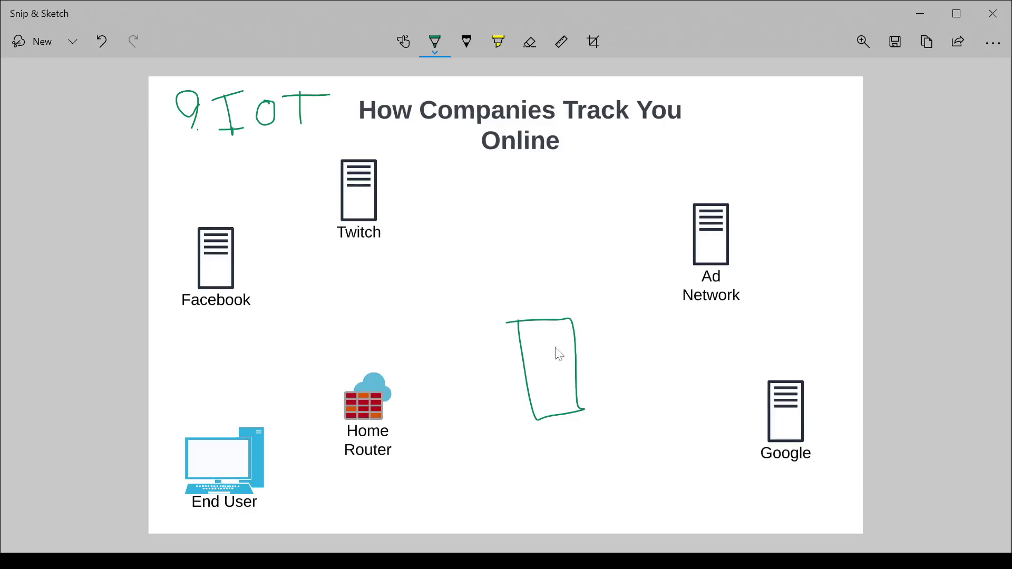
left_click_drag(562, 345, 558, 354)
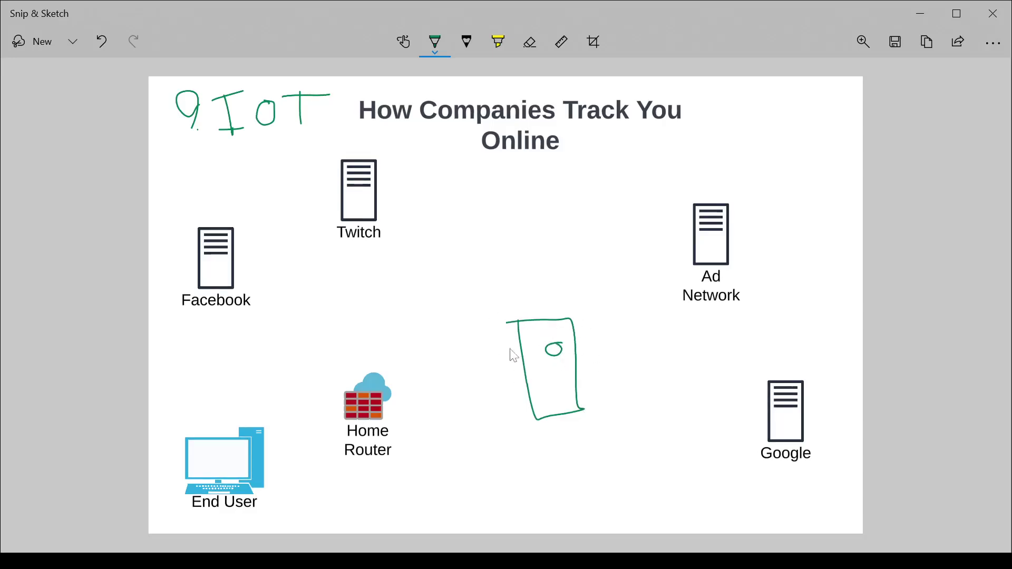
mouse_move(587, 305)
left_mouse_down()
mouse_move(617, 366)
mouse_move(643, 366)
left_mouse_up()
left_click_drag(625, 287, 662, 345)
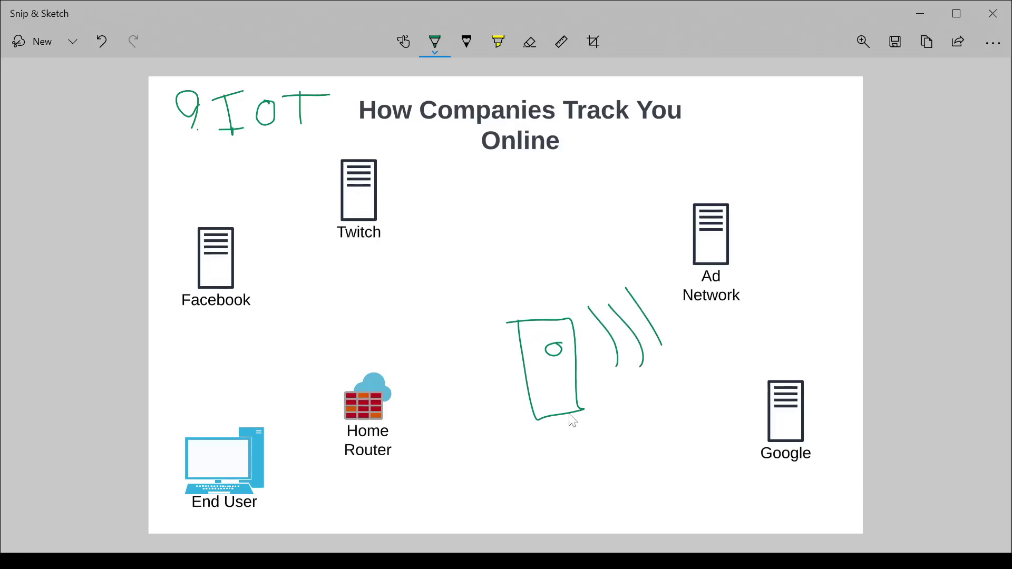
mouse_move(495, 370)
left_mouse_down()
mouse_move(321, 480)
mouse_move(326, 432)
left_mouse_up()
mouse_move(375, 366)
left_mouse_down()
mouse_move(475, 294)
mouse_move(496, 249)
left_mouse_up()
mouse_move(494, 182)
left_mouse_down()
mouse_move(493, 227)
mouse_move(564, 221)
mouse_move(486, 180)
mouse_move(506, 190)
mouse_move(506, 210)
left_mouse_up()
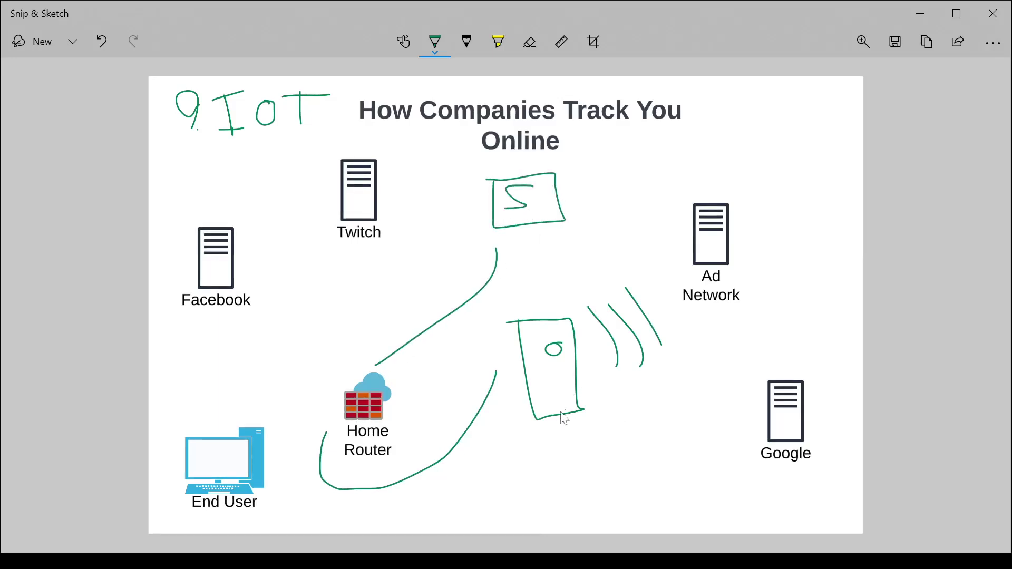
Add an arrow into the device, router-line arrowheads, a curved arrow and a dollar sign
left_click_drag(579, 444, 559, 403)
mouse_move(593, 435)
left_mouse_down()
mouse_move(614, 436)
mouse_move(602, 474)
mouse_move(611, 486)
left_mouse_up()
left_click_drag(624, 418, 611, 503)
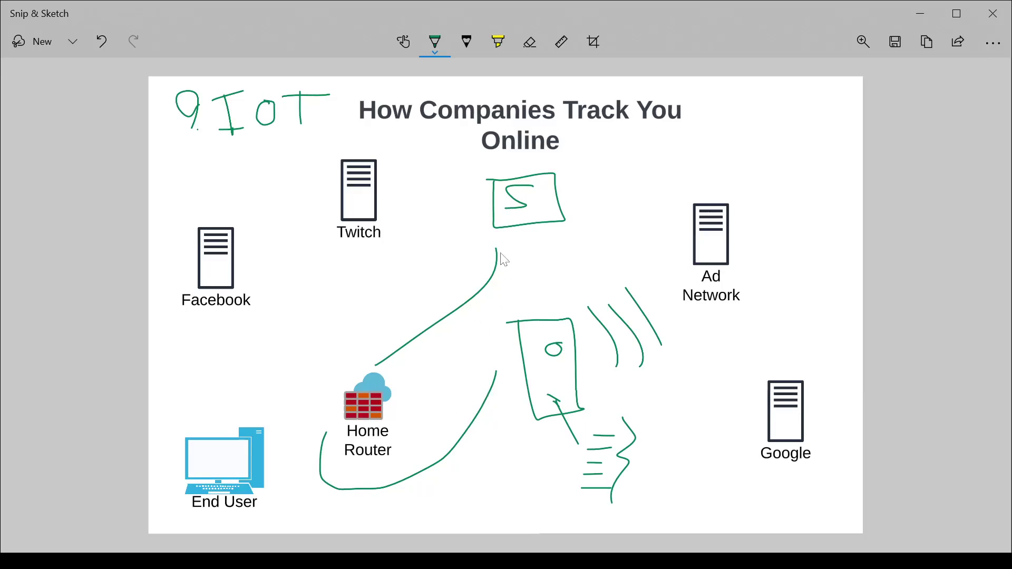
left_click_drag(484, 258, 497, 252)
mouse_move(573, 183)
left_mouse_down()
mouse_move(674, 237)
mouse_move(660, 198)
left_mouse_up()
mouse_move(519, 393)
left_mouse_down()
mouse_move(510, 456)
mouse_move(523, 397)
left_mouse_up()
mouse_move(525, 456)
left_mouse_down()
mouse_move(541, 445)
mouse_move(522, 487)
left_mouse_up()
left_click_drag(523, 437, 528, 491)
left_click_drag(624, 199, 636, 183)
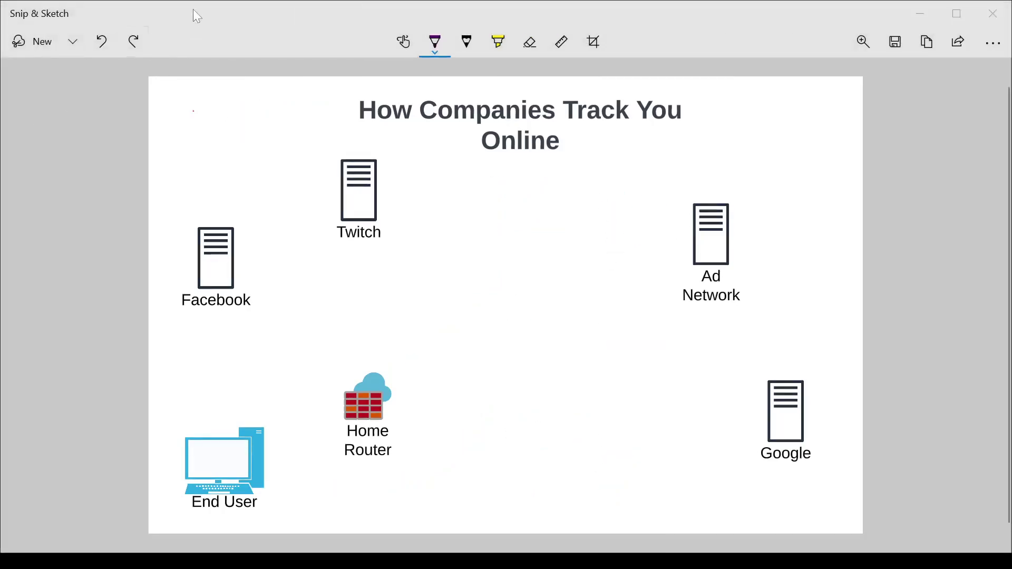
Write '10. SM' and draw a profile sheet filled with wavy text lines
mouse_move(176, 98)
left_mouse_down()
mouse_move(177, 133)
mouse_move(201, 129)
mouse_move(198, 109)
mouse_move(235, 127)
mouse_move(280, 101)
mouse_move(288, 130)
left_mouse_up()
mouse_move(473, 294)
left_mouse_down()
mouse_move(472, 454)
mouse_move(583, 355)
mouse_move(462, 302)
mouse_move(510, 324)
mouse_move(558, 320)
left_mouse_up()
left_click_drag(487, 341, 559, 341)
left_click_drag(489, 362, 552, 359)
left_click_drag(487, 380, 554, 378)
left_click_drag(499, 403, 551, 395)
Label the sheet IP, bracket it on both sides, and write a username below
mouse_move(616, 321)
left_mouse_down()
mouse_move(618, 358)
mouse_move(639, 360)
mouse_move(637, 346)
left_mouse_up()
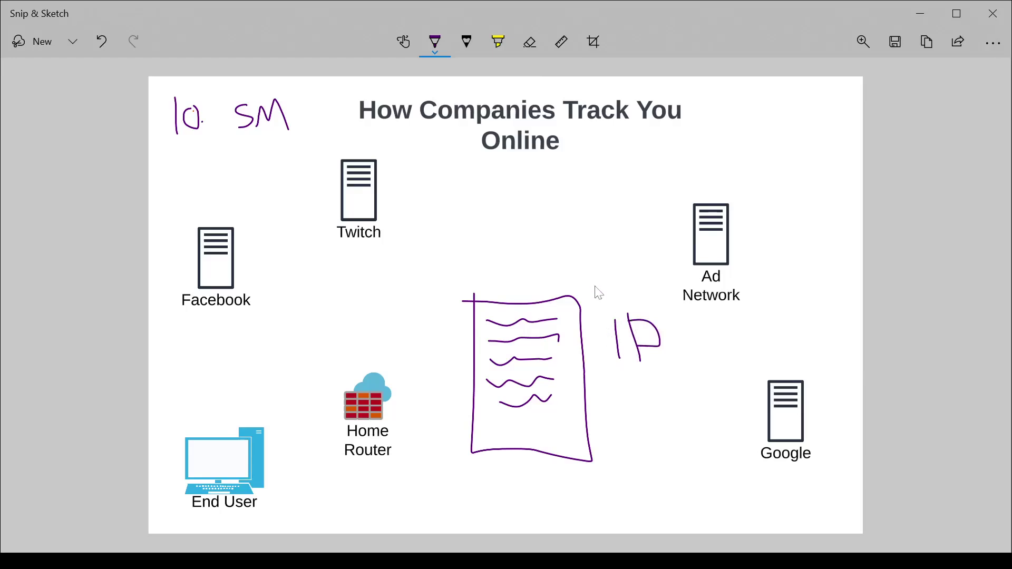
left_click_drag(591, 285, 607, 476)
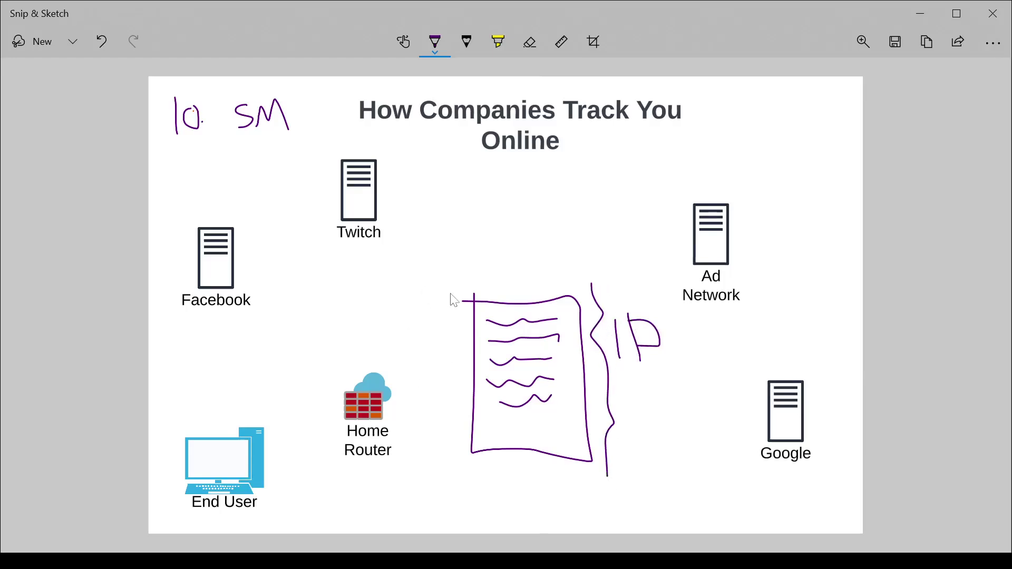
mouse_move(449, 294)
left_mouse_down()
mouse_move(451, 420)
mouse_move(441, 444)
left_mouse_up()
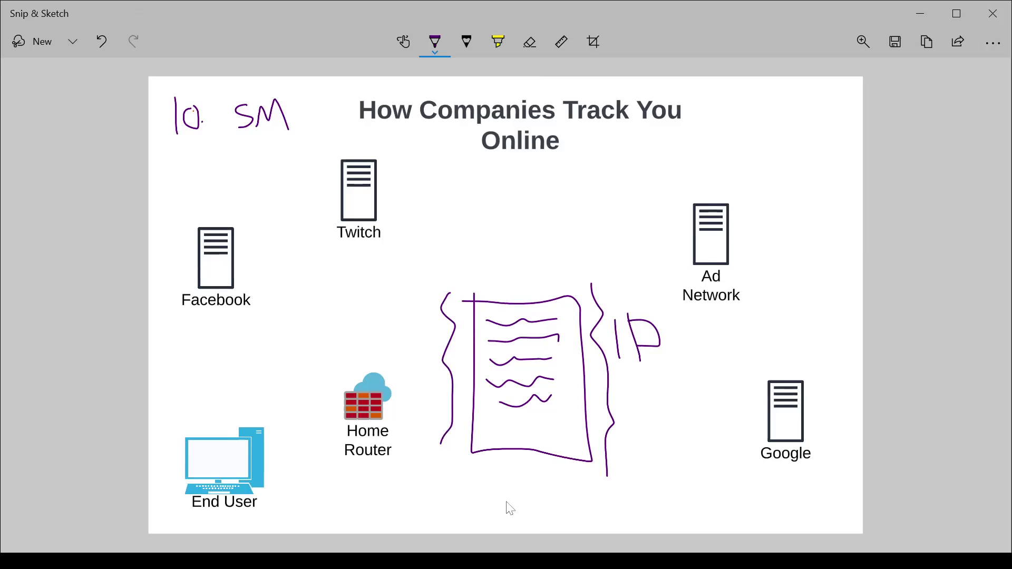
mouse_move(504, 506)
left_mouse_down()
mouse_move(524, 504)
mouse_move(520, 494)
mouse_move(560, 499)
mouse_move(559, 476)
mouse_move(570, 498)
mouse_move(612, 497)
left_mouse_up()
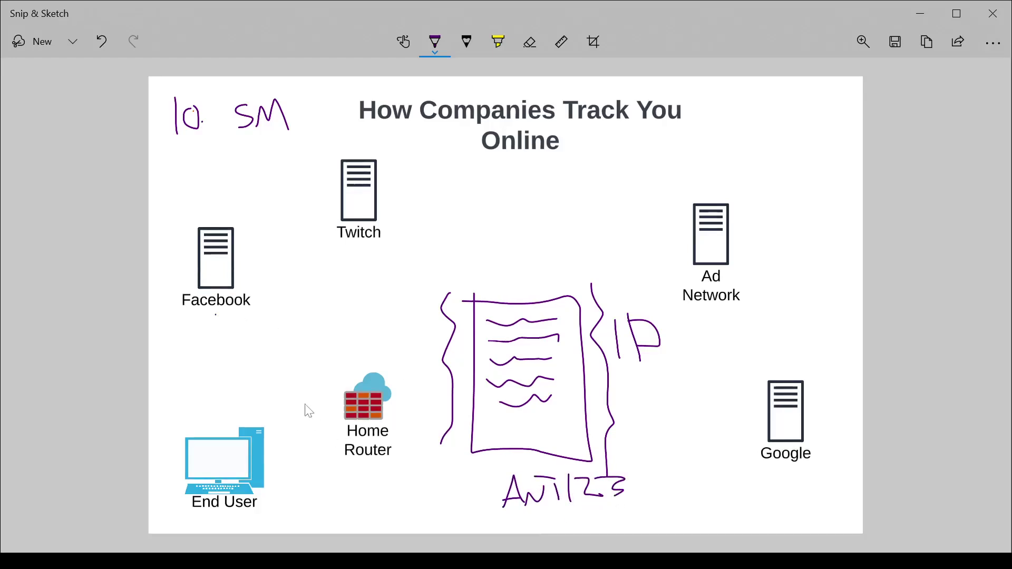
Arrow the router to Facebook and underline Facebook, Twitch and Google
mouse_move(413, 372)
left_mouse_down()
mouse_move(255, 371)
mouse_move(199, 312)
mouse_move(205, 321)
left_mouse_up()
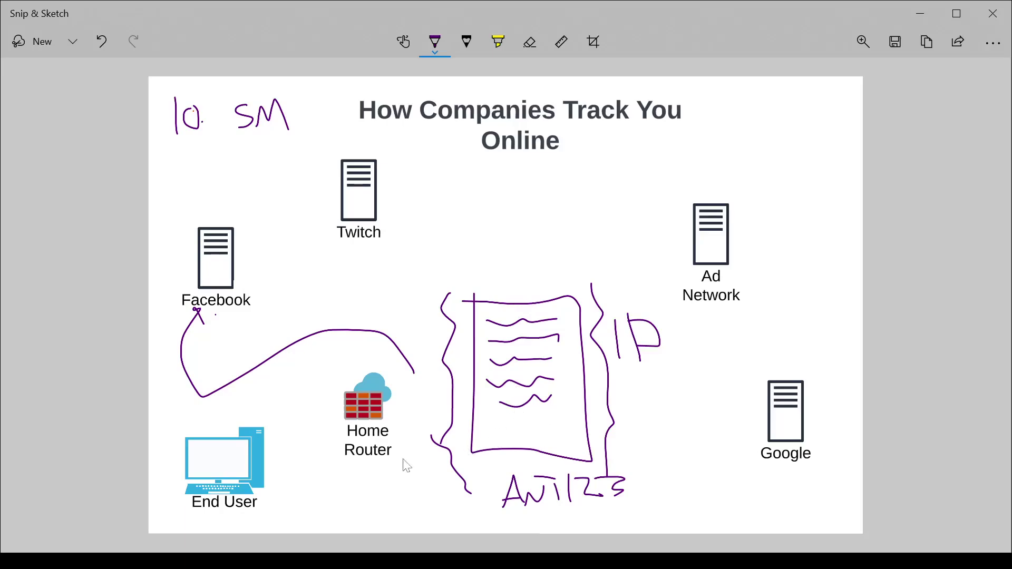
left_click_drag(177, 308, 285, 331)
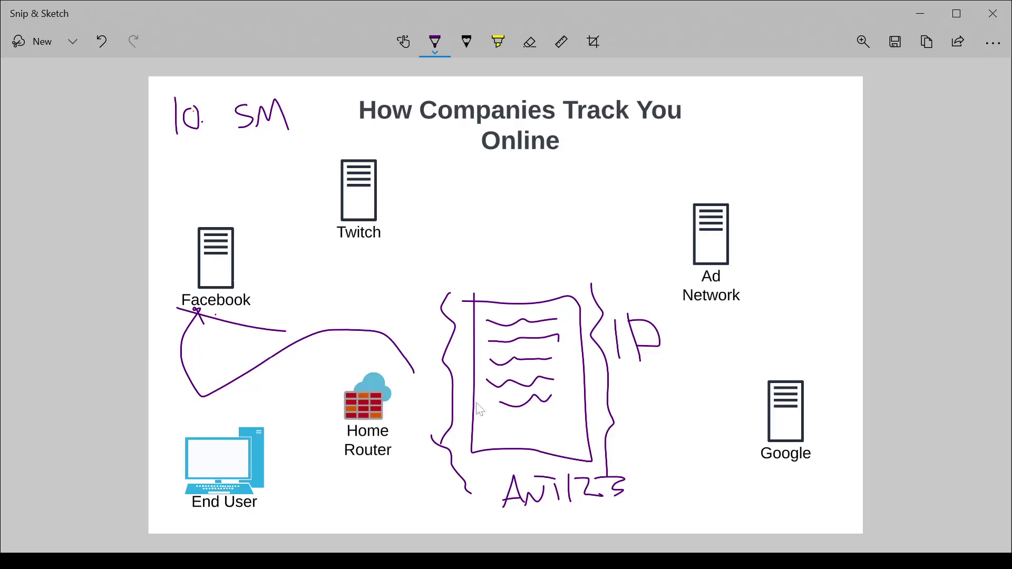
left_click_drag(337, 246, 433, 257)
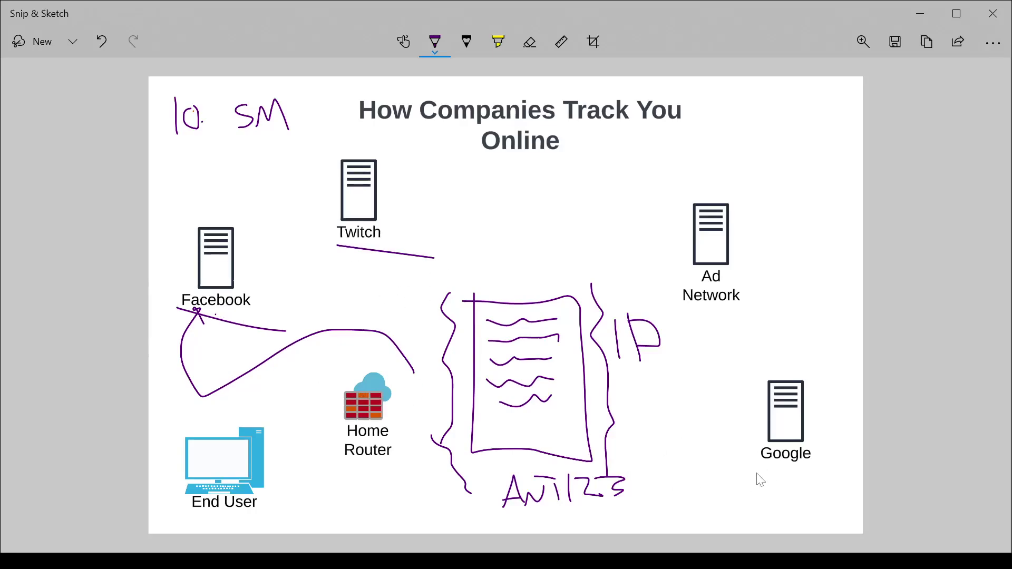
left_click_drag(739, 466, 820, 467)
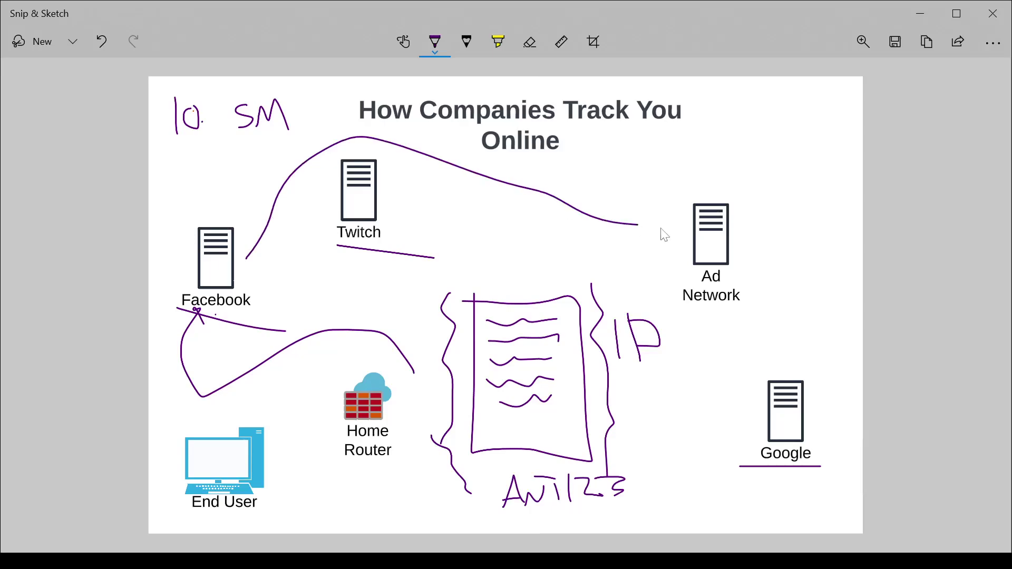
Draw arrows from Facebook, Twitch and Google into Ad Network
left_click_drag(246, 258, 647, 240)
left_click_drag(427, 205, 636, 205)
mouse_move(782, 350)
left_mouse_down()
mouse_move(735, 265)
mouse_move(746, 280)
left_mouse_up()
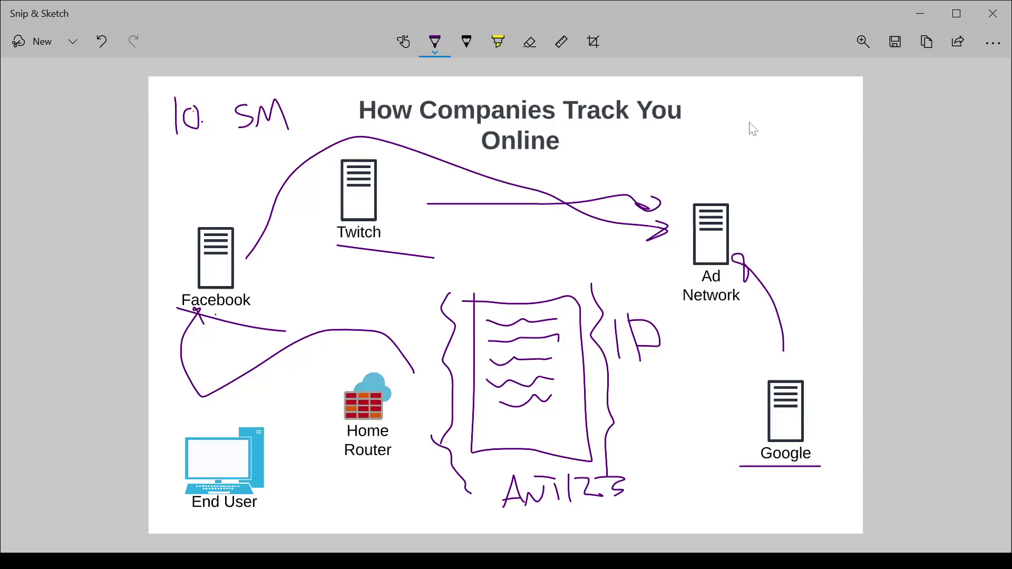
mouse_move(749, 117)
left_mouse_down()
mouse_move(743, 106)
mouse_move(775, 154)
mouse_move(774, 140)
left_mouse_up()
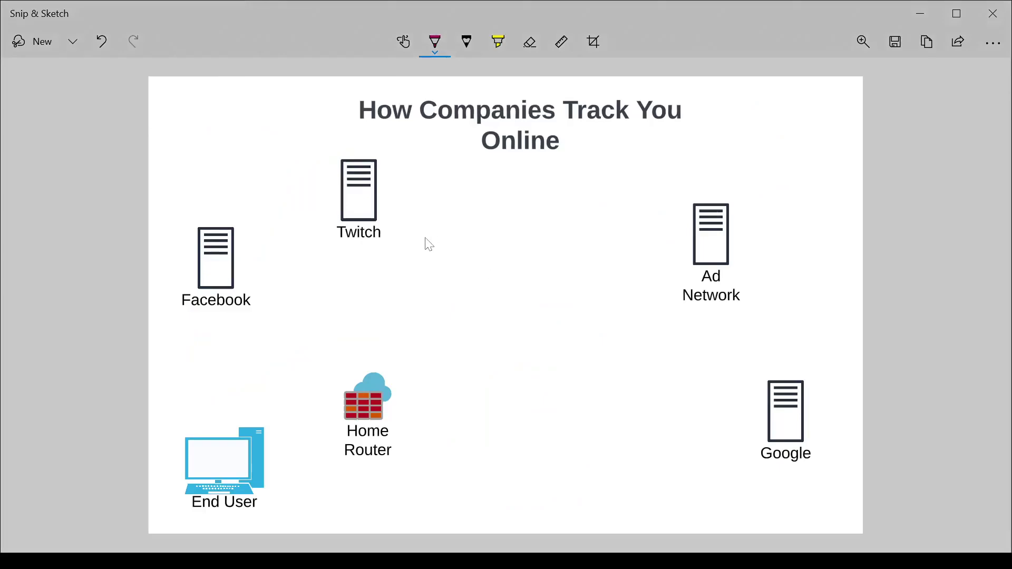
Draw a profile sheet with six lines and a stick figure inside
mouse_move(434, 207)
left_mouse_down()
mouse_move(438, 431)
mouse_move(590, 431)
mouse_move(577, 214)
mouse_move(438, 201)
left_mouse_up()
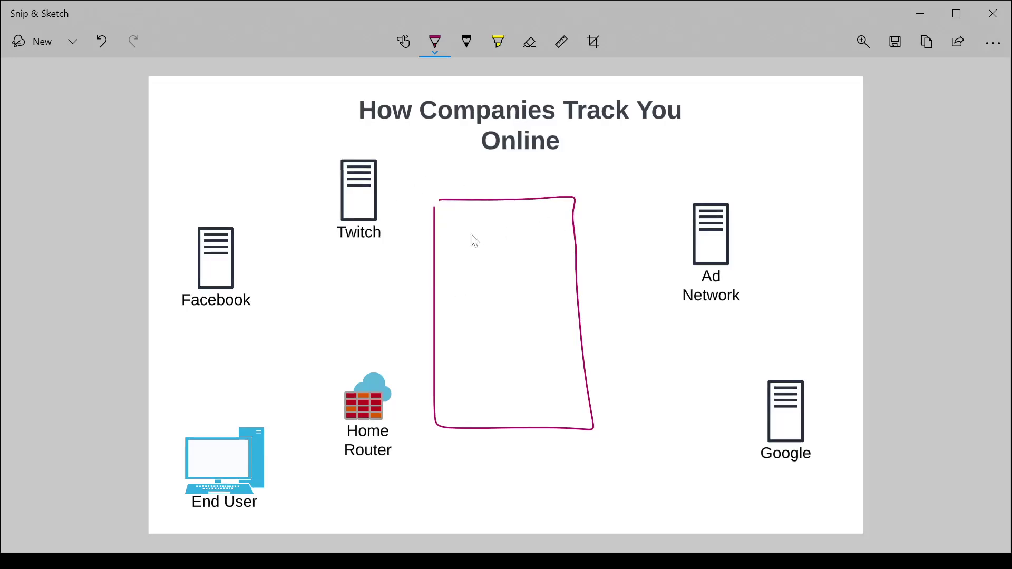
left_click_drag(443, 223, 531, 223)
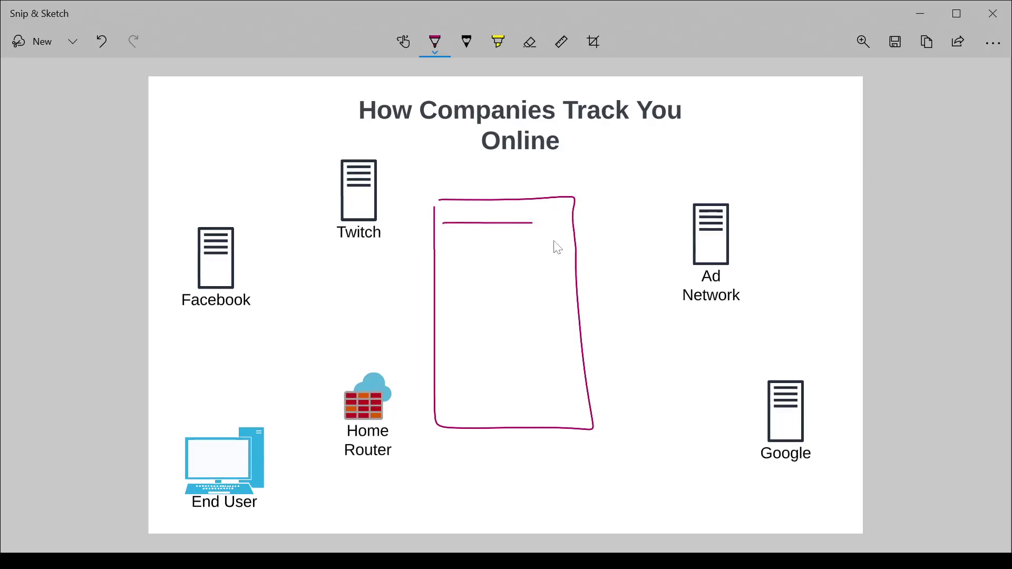
left_click_drag(445, 250, 537, 251)
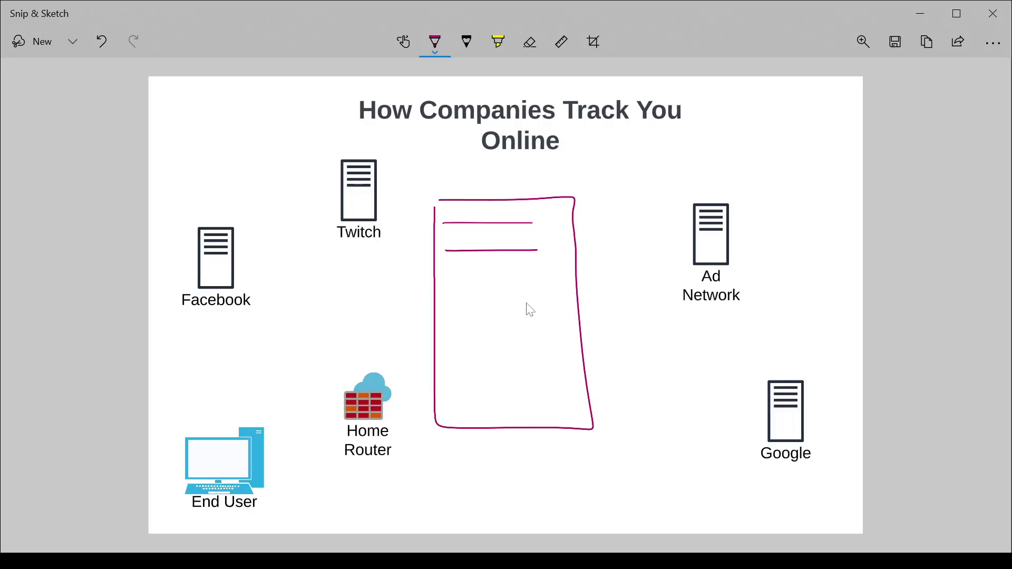
left_click_drag(447, 272, 538, 274)
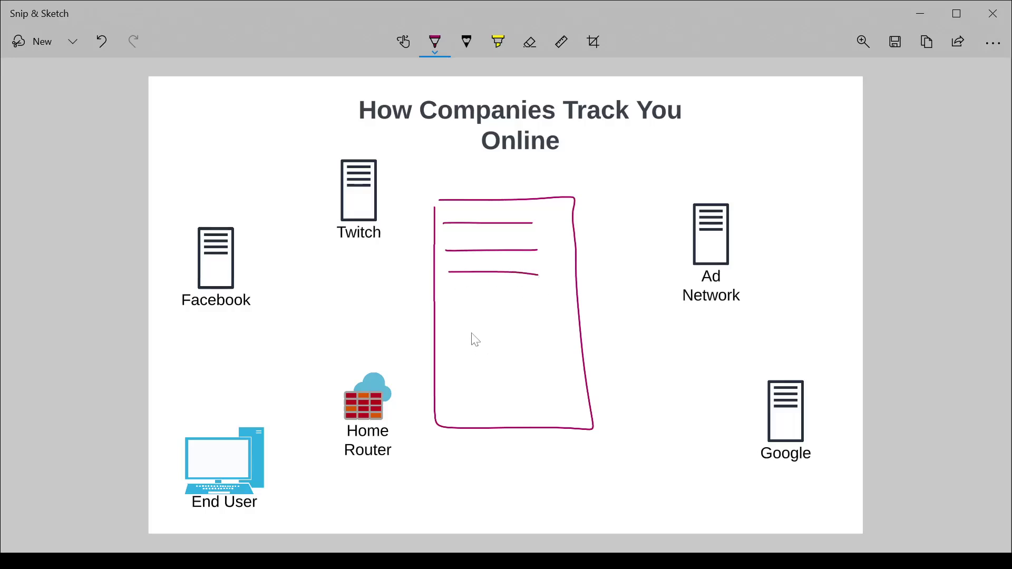
left_click_drag(443, 301, 537, 300)
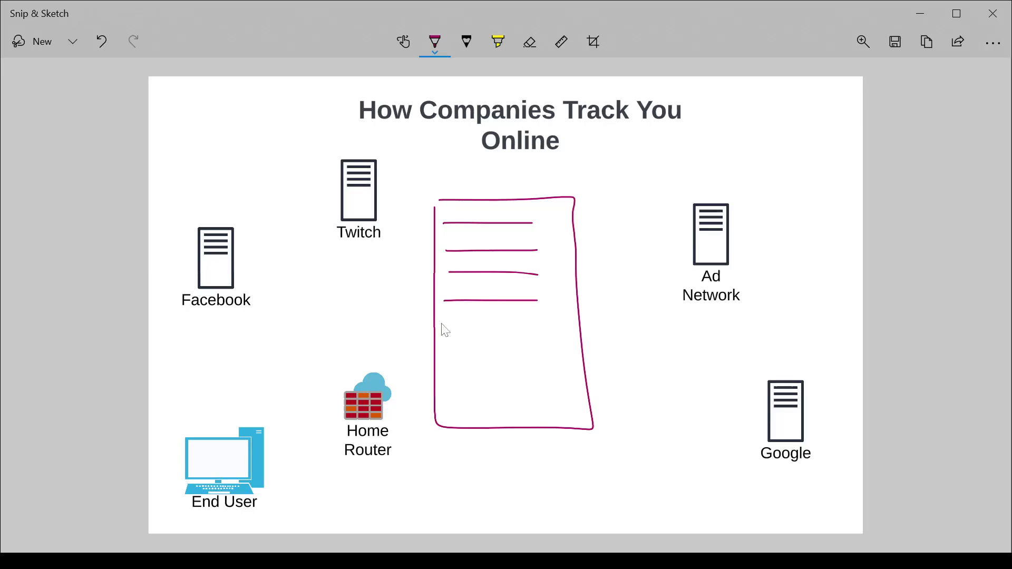
left_click_drag(444, 329, 519, 321)
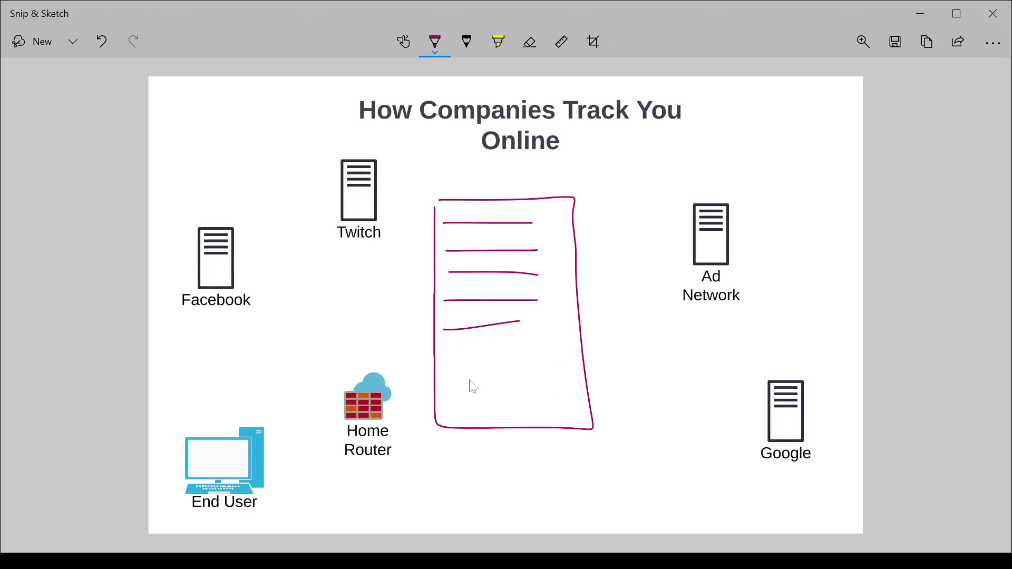
left_click_drag(450, 359, 545, 358)
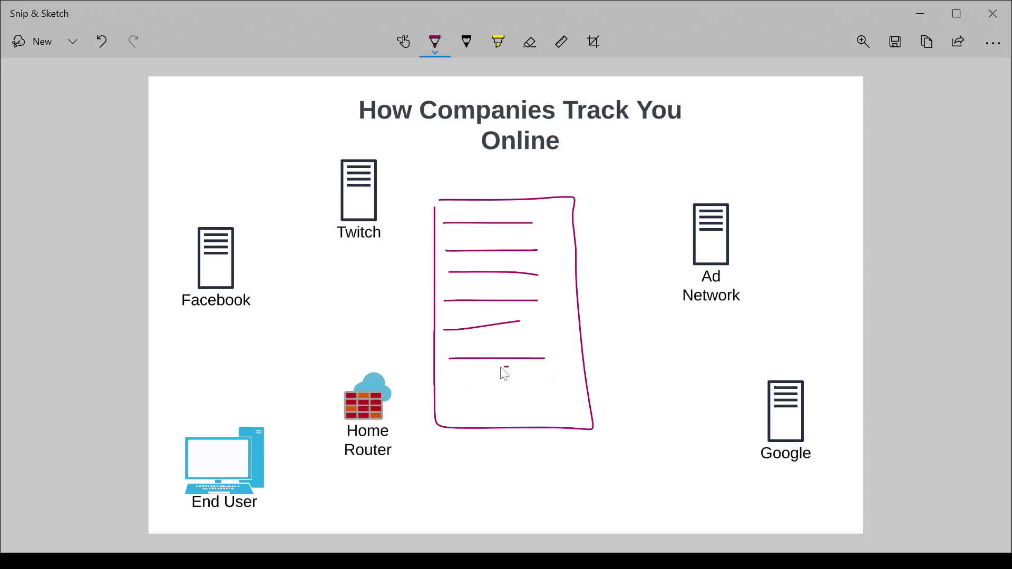
mouse_move(506, 366)
left_mouse_down()
mouse_move(513, 373)
mouse_move(500, 399)
mouse_move(513, 390)
mouse_move(518, 423)
left_mouse_up()
Arrow the sheet to Ad Network, then on to Google, Twitch and a question mark
mouse_move(599, 254)
left_mouse_down()
mouse_move(694, 234)
mouse_move(768, 255)
mouse_move(781, 368)
mouse_move(761, 365)
mouse_move(781, 369)
left_mouse_up()
mouse_move(668, 209)
left_mouse_down()
mouse_move(497, 165)
mouse_move(414, 180)
mouse_move(440, 191)
left_mouse_up()
left_click_drag(704, 178, 757, 156)
left_click_drag(777, 107, 791, 147)
left_click(787, 179)
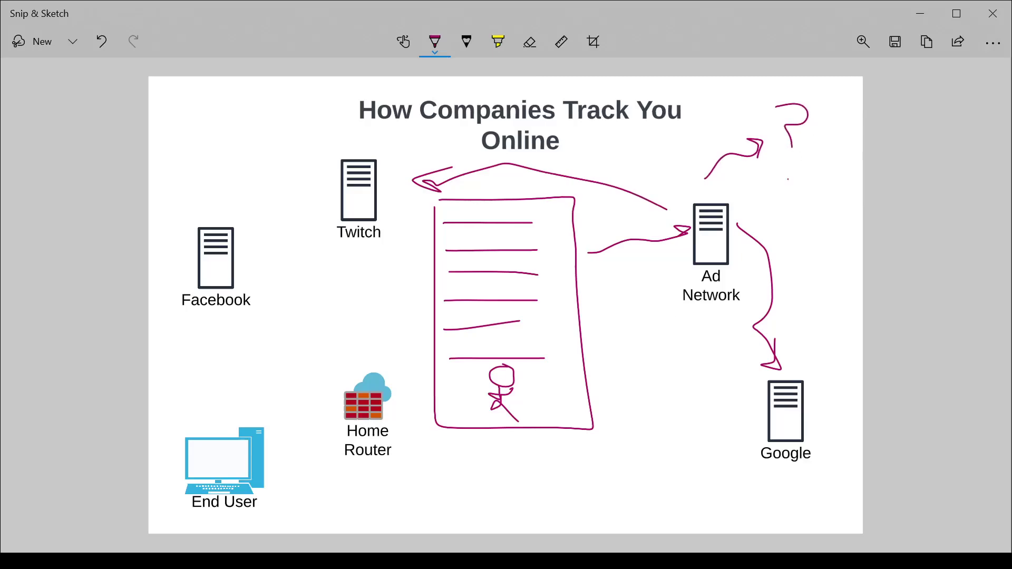